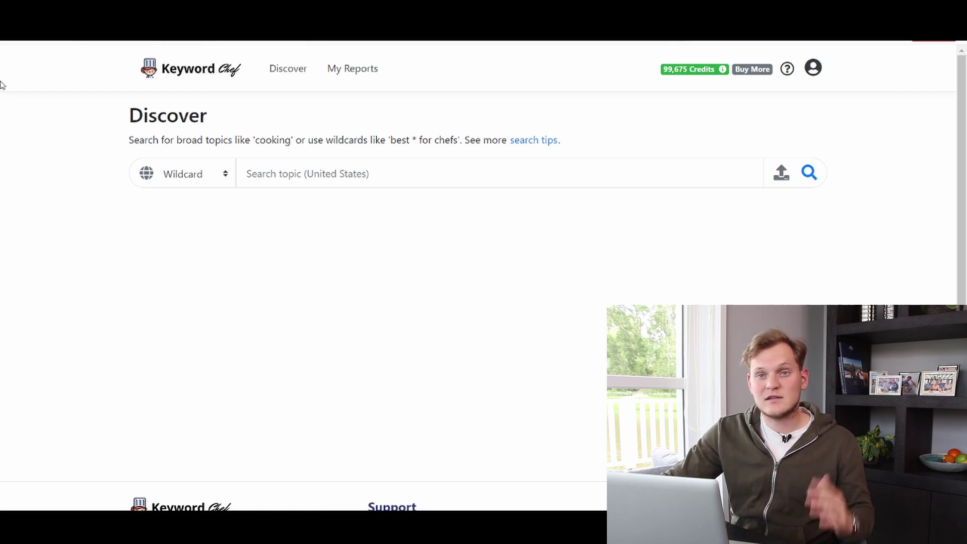
- Run a Questions-category keyword search for 'chimney'
click(181, 178)
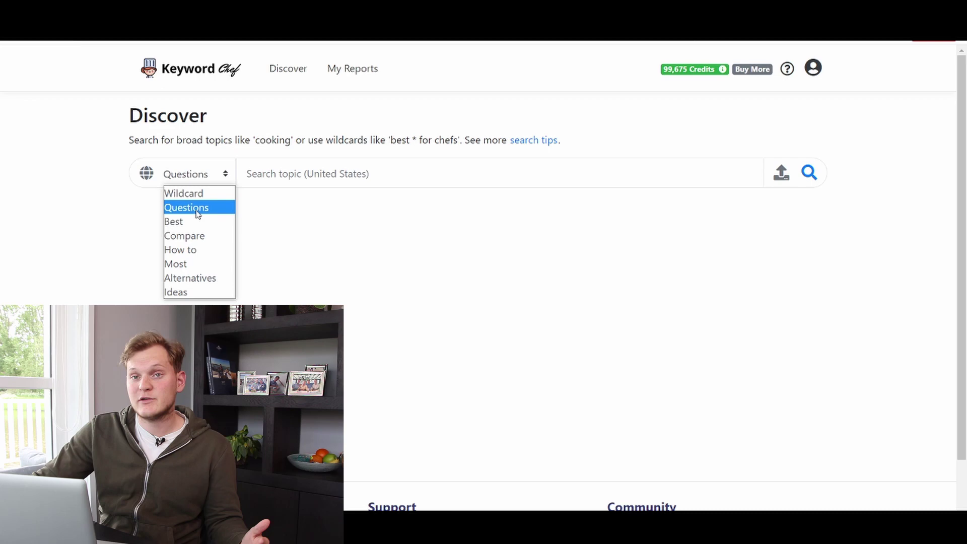
click(195, 214)
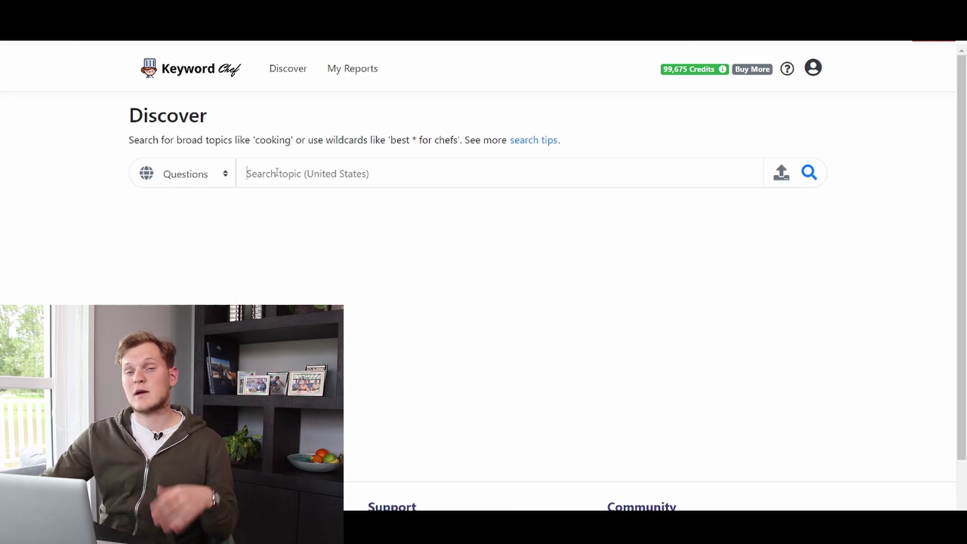
click(277, 173)
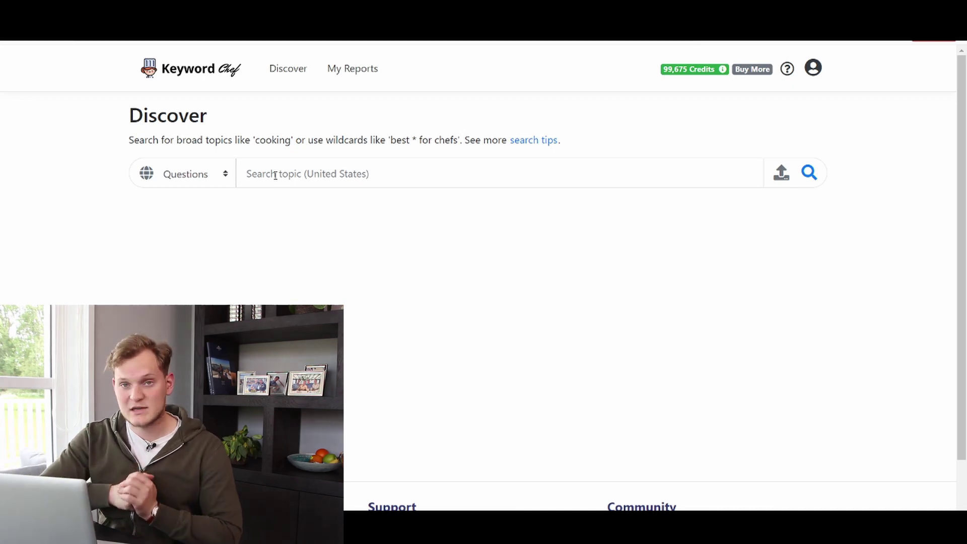
text(chimney)
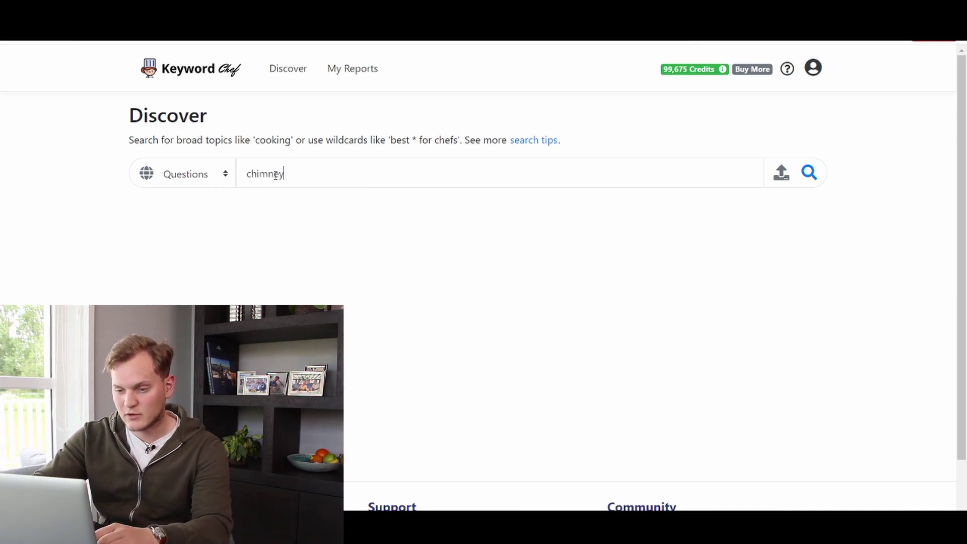
key(Return)
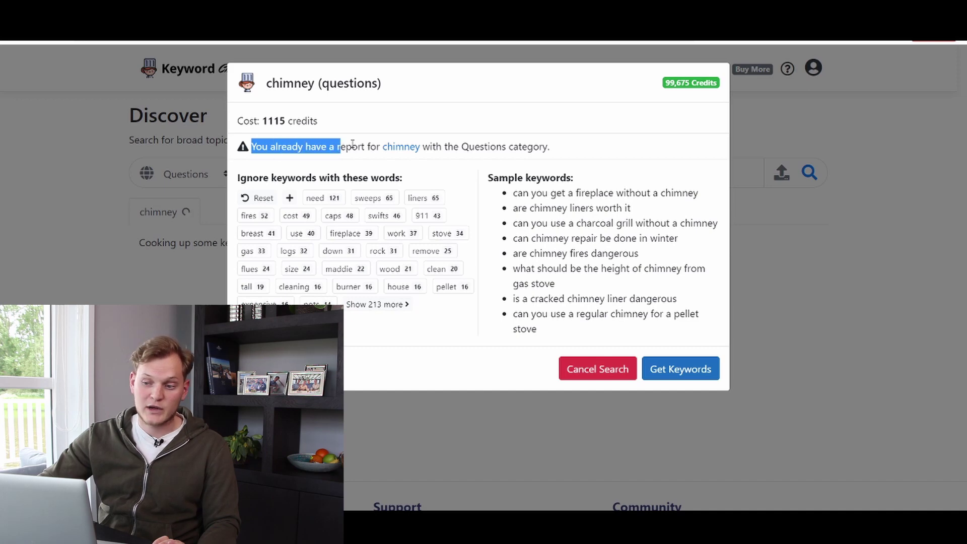
- Review the existing-report warning, the search's credit cost and the ignore-keywords heading
drag(353, 144, 490, 147)
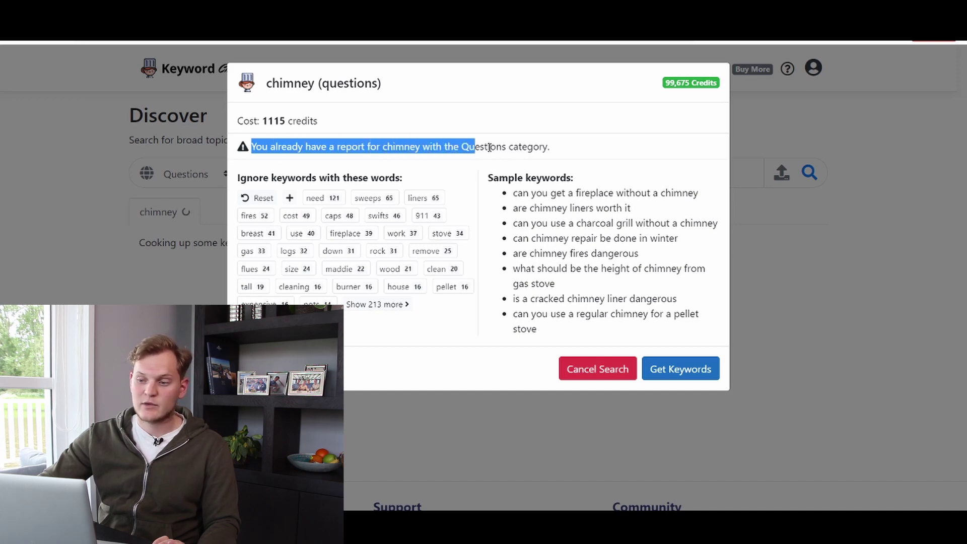
click(572, 149)
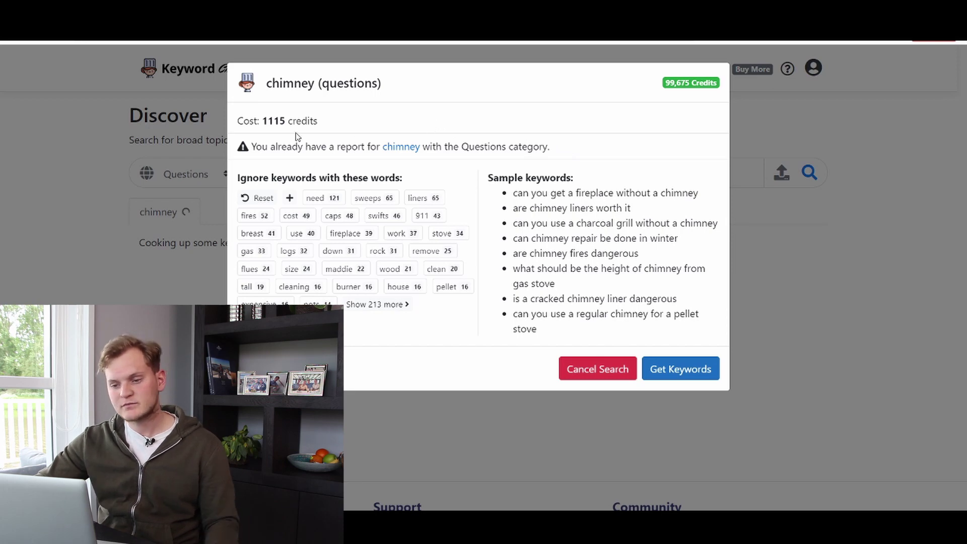
drag(318, 122, 263, 118)
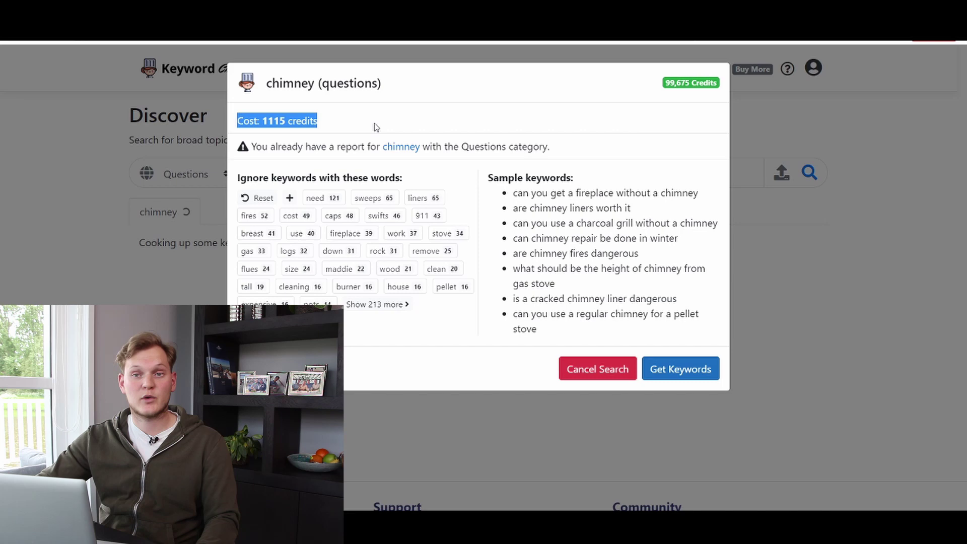
drag(253, 179, 401, 177)
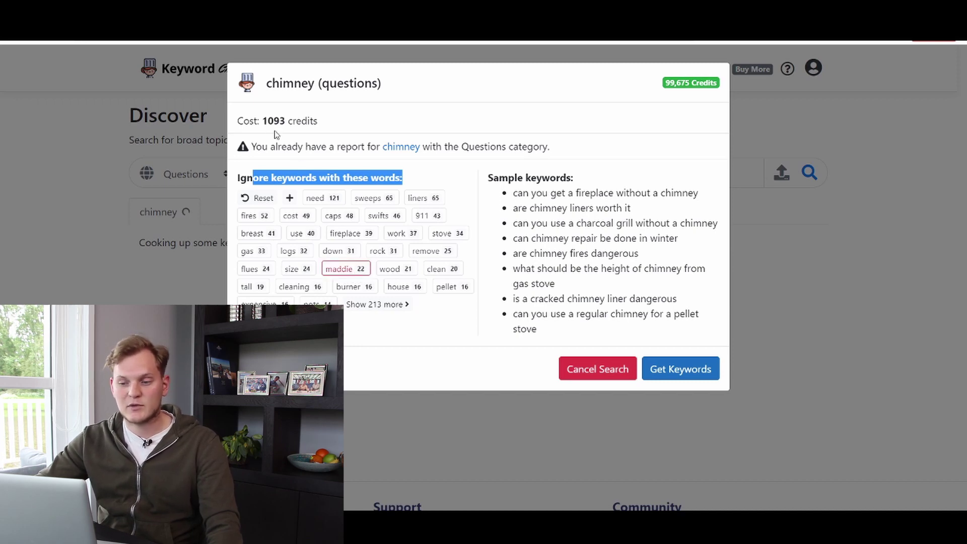
- Stop ignoring 'maddie' keywords and review the sample chimney questions
click(338, 270)
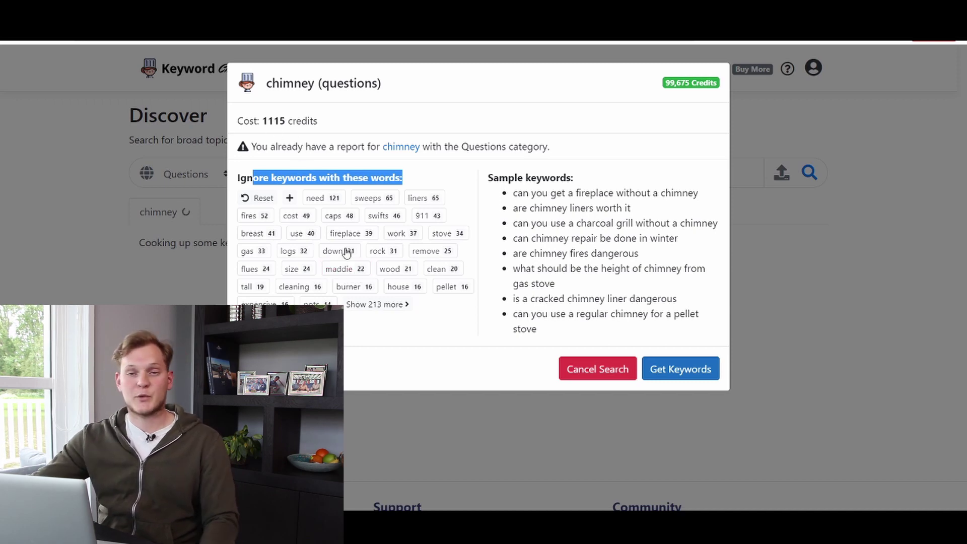
drag(327, 121, 279, 120)
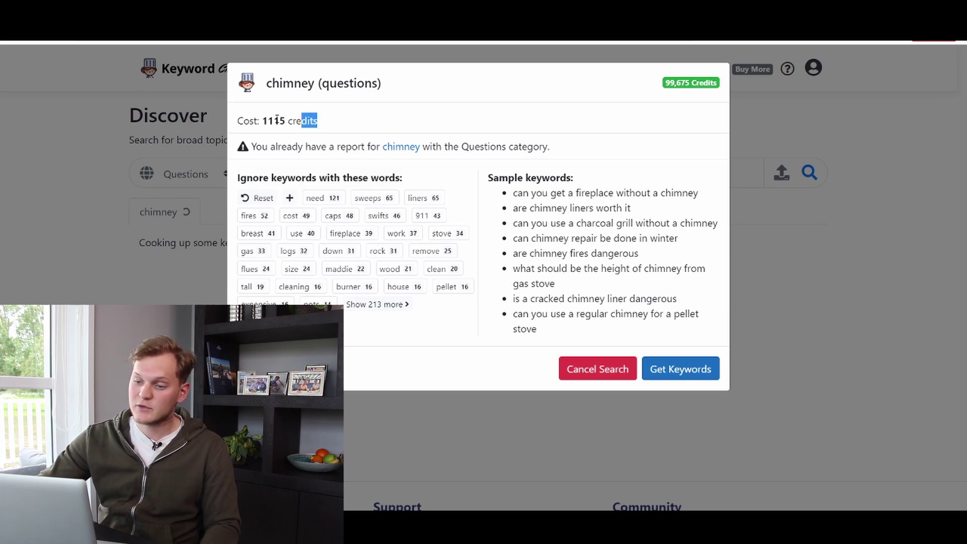
drag(498, 177, 632, 189)
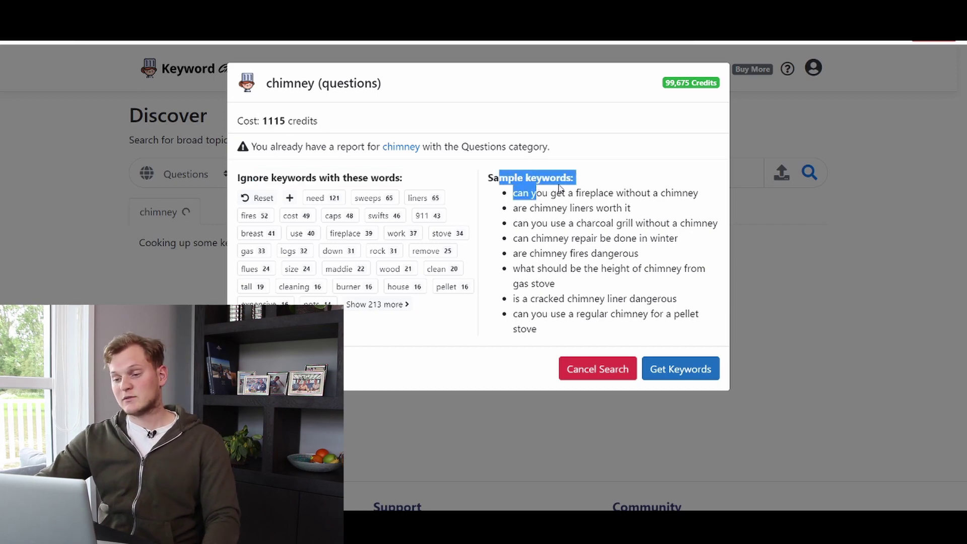
drag(551, 193, 689, 194)
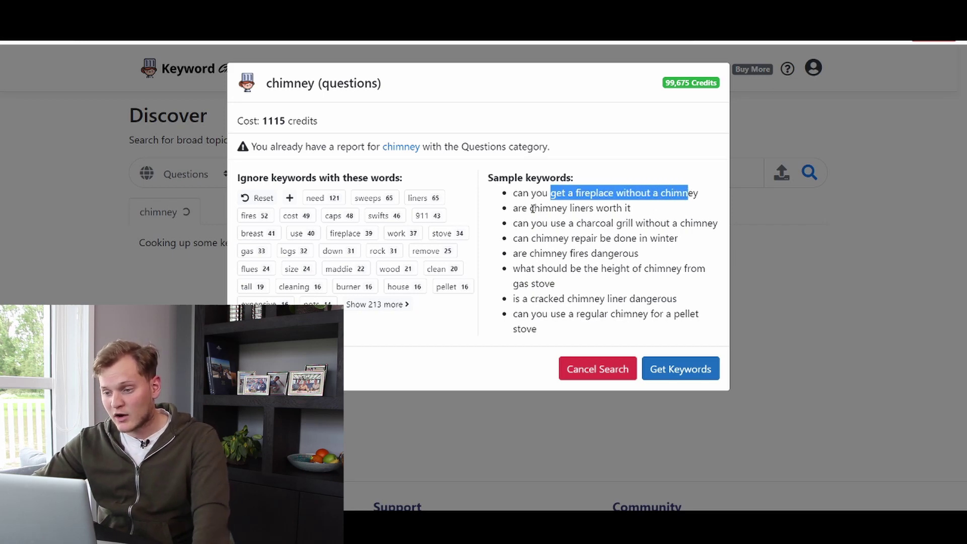
drag(532, 209, 635, 207)
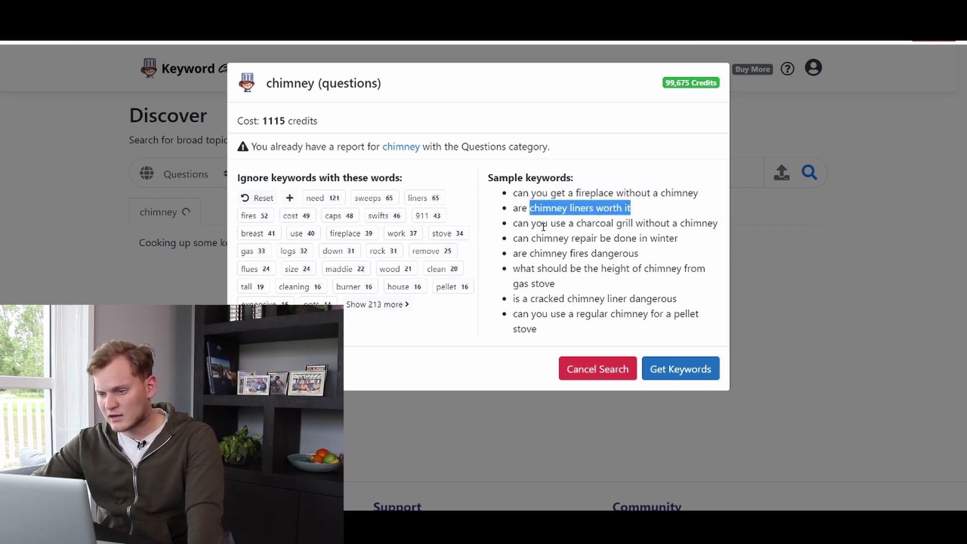
drag(542, 226, 664, 226)
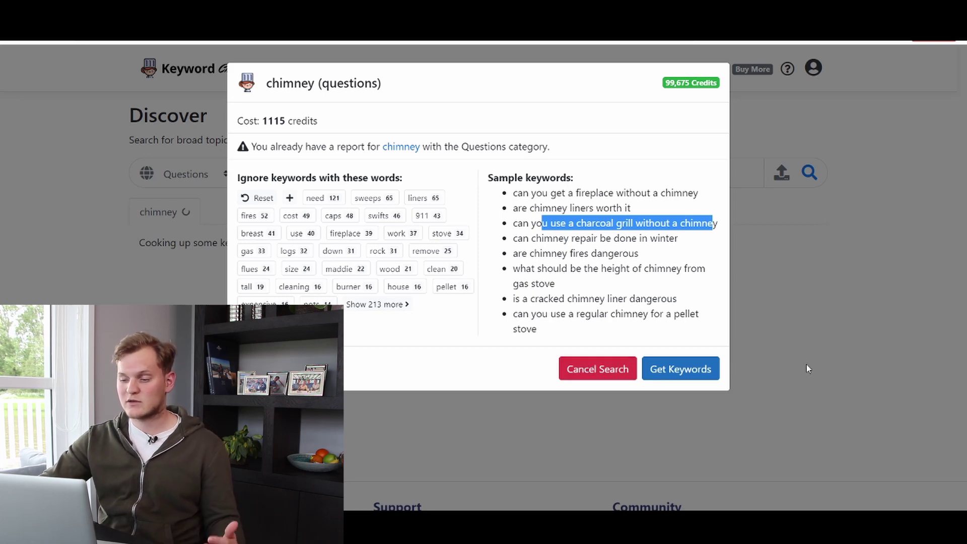
- Cancel the chimney search and open the saved chimney report from My Reports
click(597, 369)
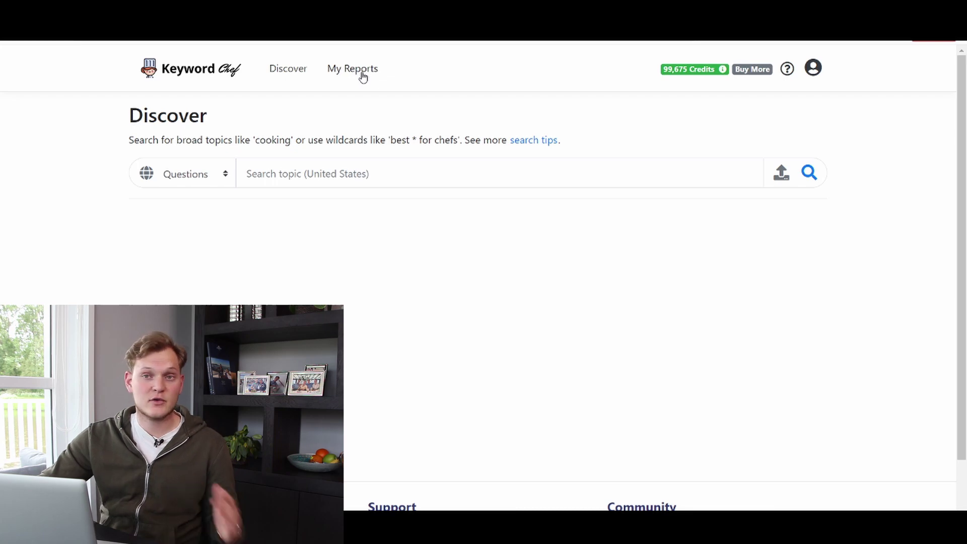
click(353, 68)
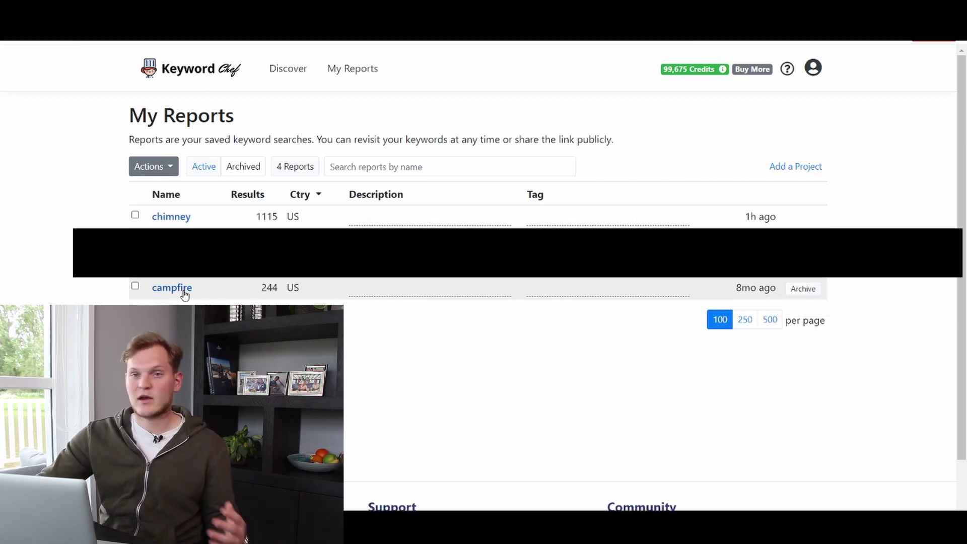
click(171, 216)
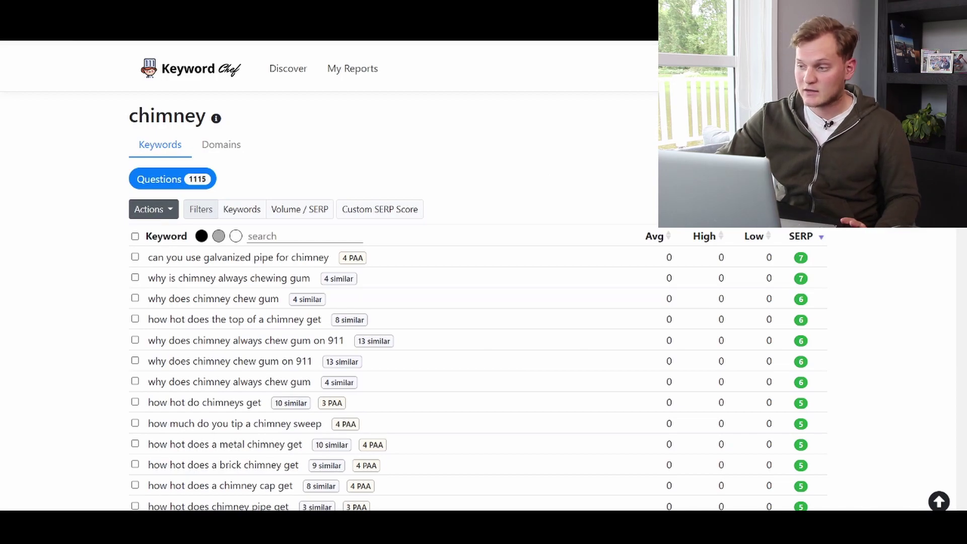
mouse_move(961, 47)
mouse_down()
mouse_move(965, 355)
mouse_move(965, 226)
mouse_move(965, 249)
mouse_up()
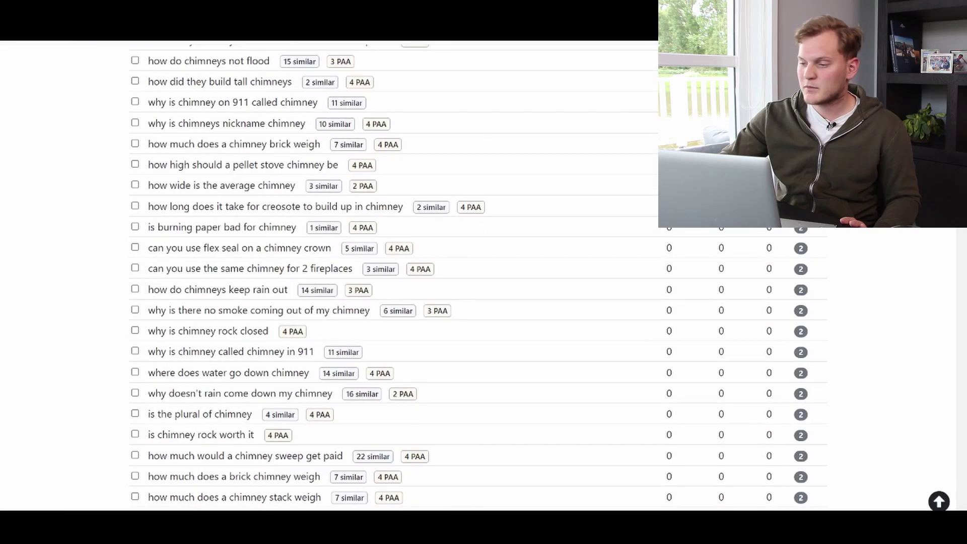
scroll(479, 276, up, 5)
scroll(479, 276, up, 5)
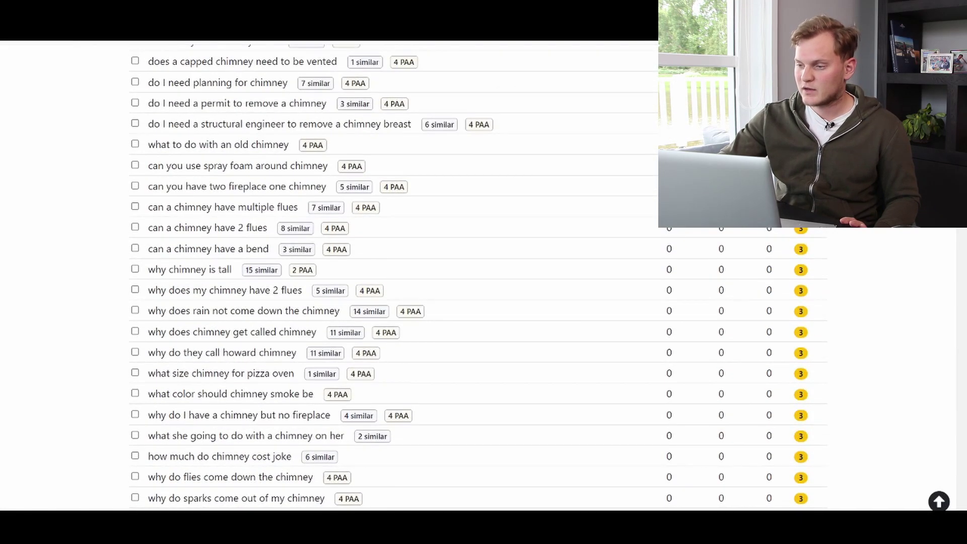
scroll(479, 276, up, 5)
scroll(479, 276, up, 3)
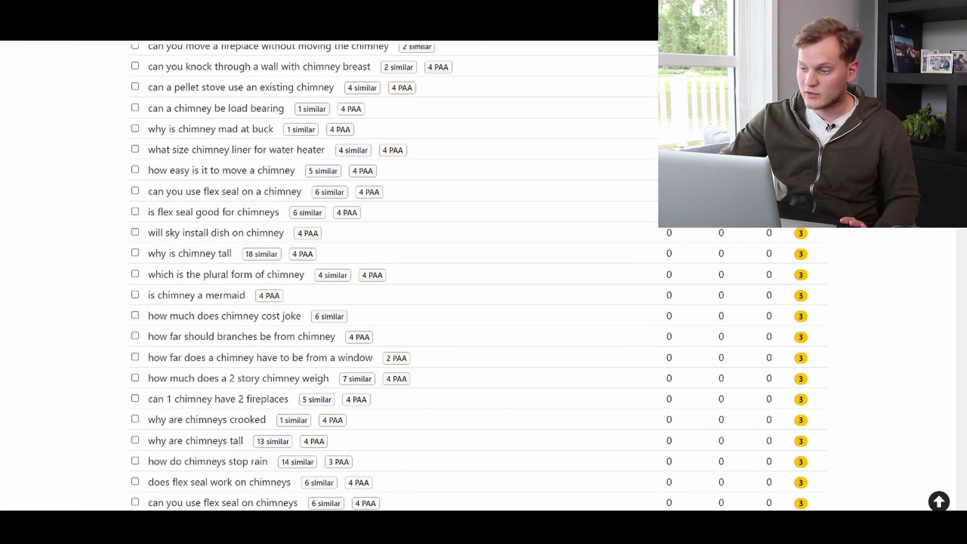
scroll(479, 276, up, 5)
scroll(480, 276, up, 5)
scroll(478, 276, up, 5)
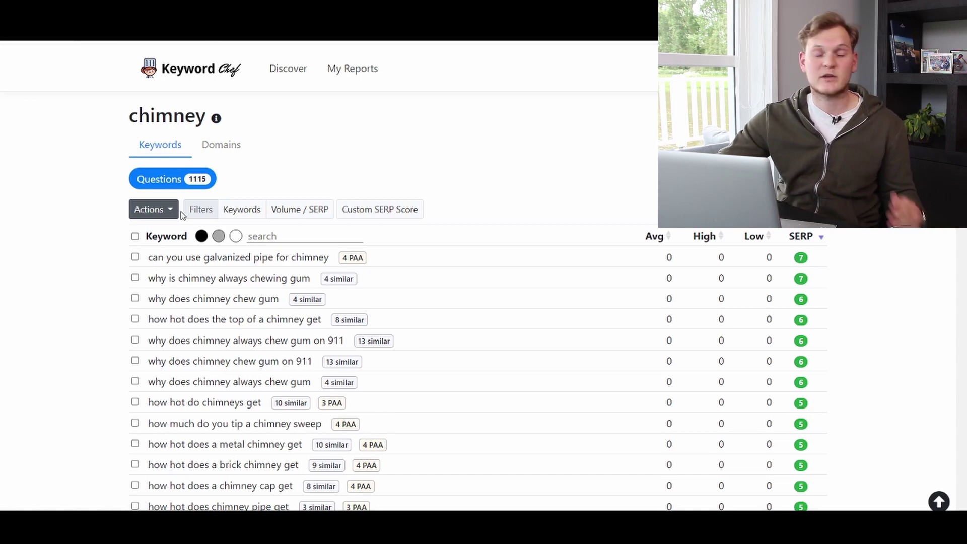
mouse_move(238, 258)
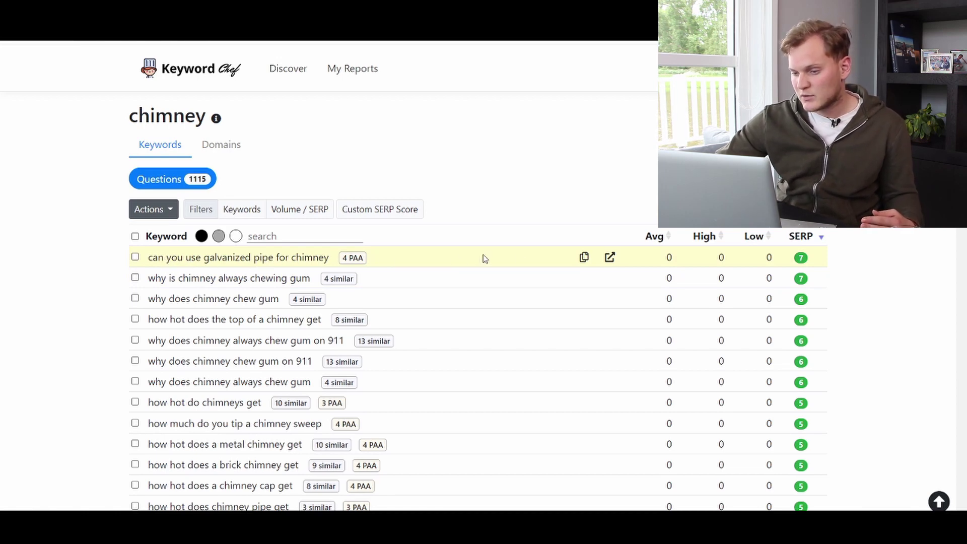
mouse_move(801, 258)
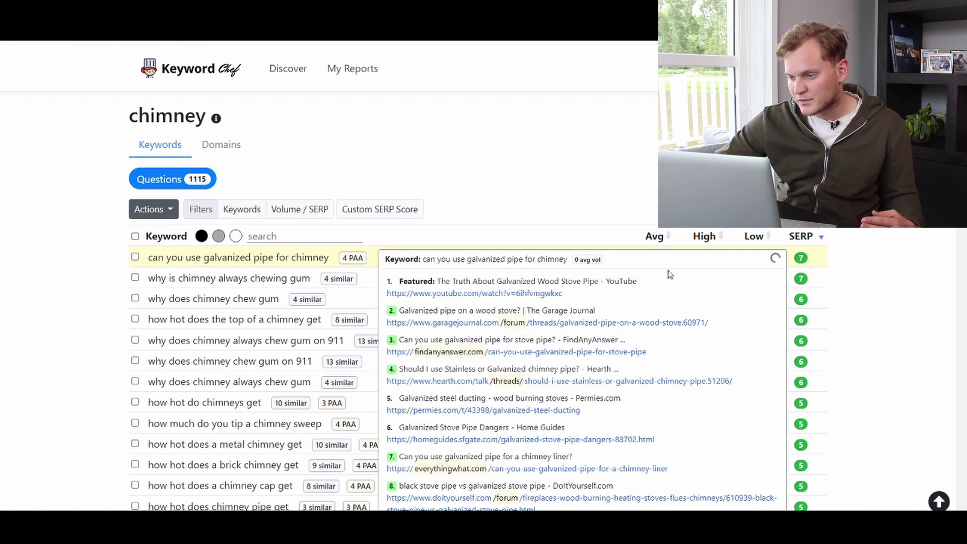
scroll(668, 274, down, 2)
scroll(579, 234, down, 1)
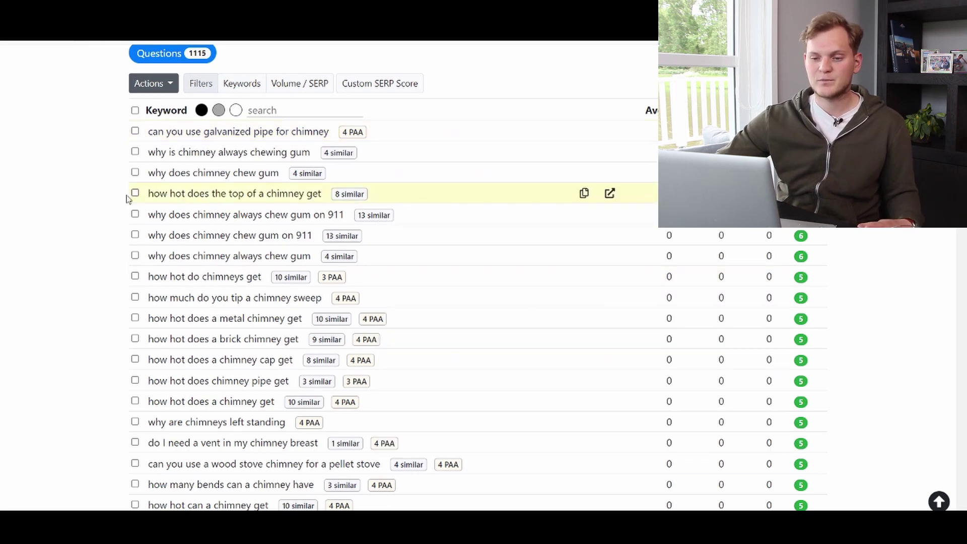
scroll(110, 214, up, 2)
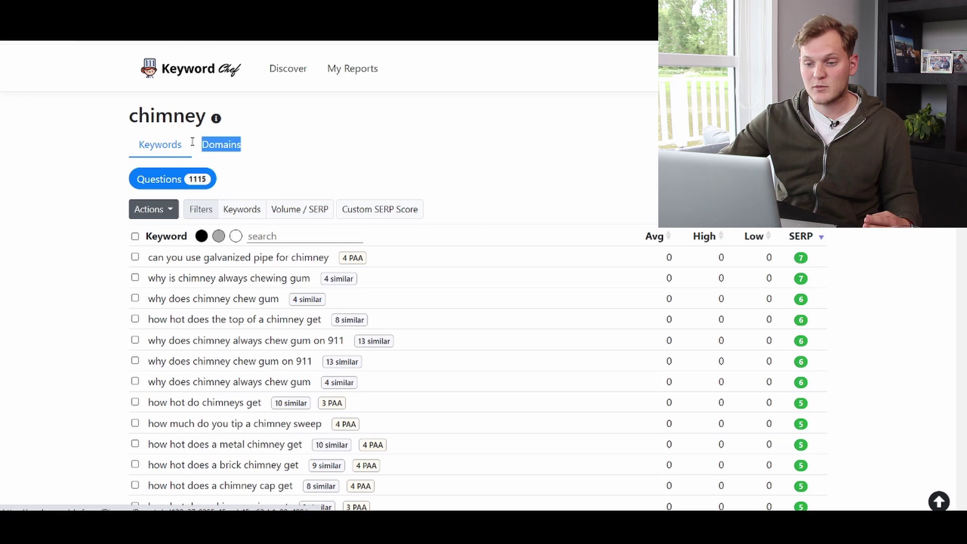
click(282, 143)
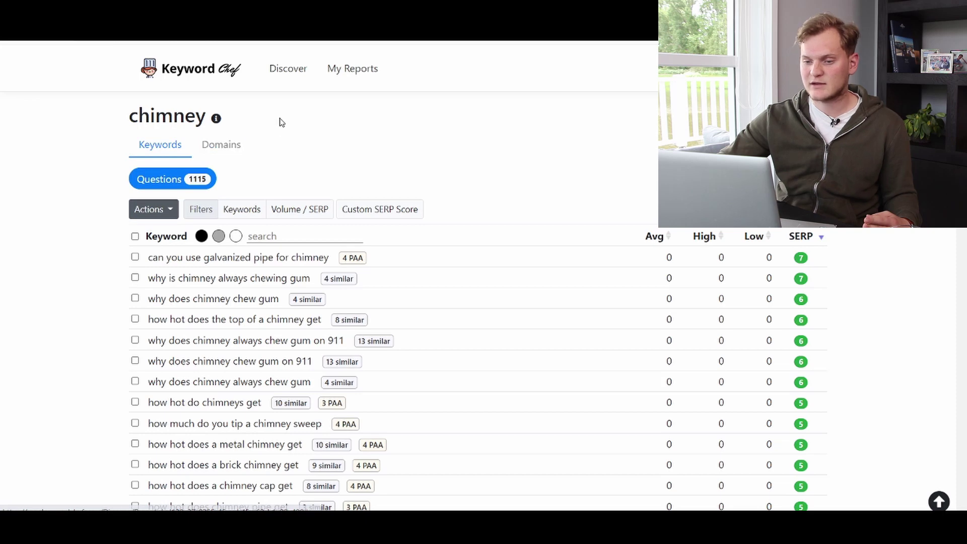
click(230, 148)
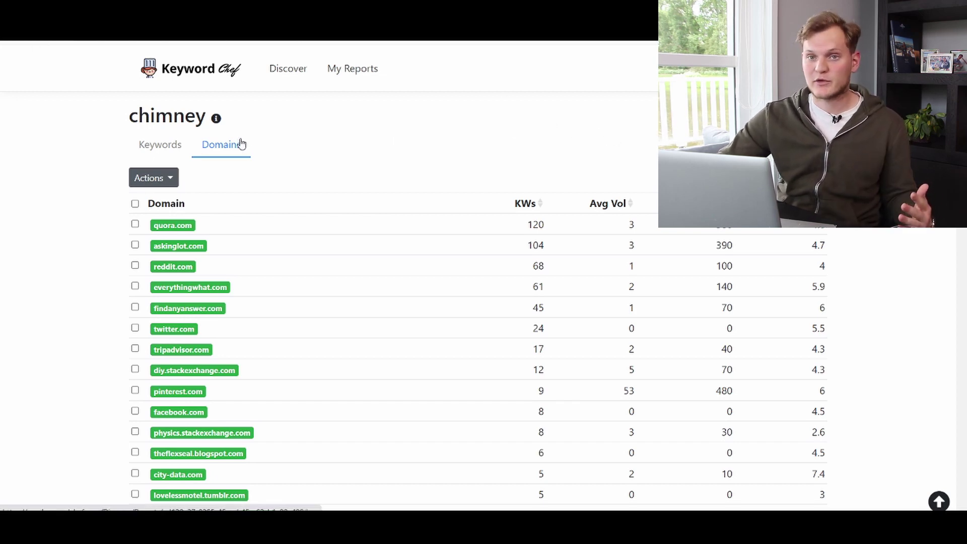
drag(960, 57, 954, 413)
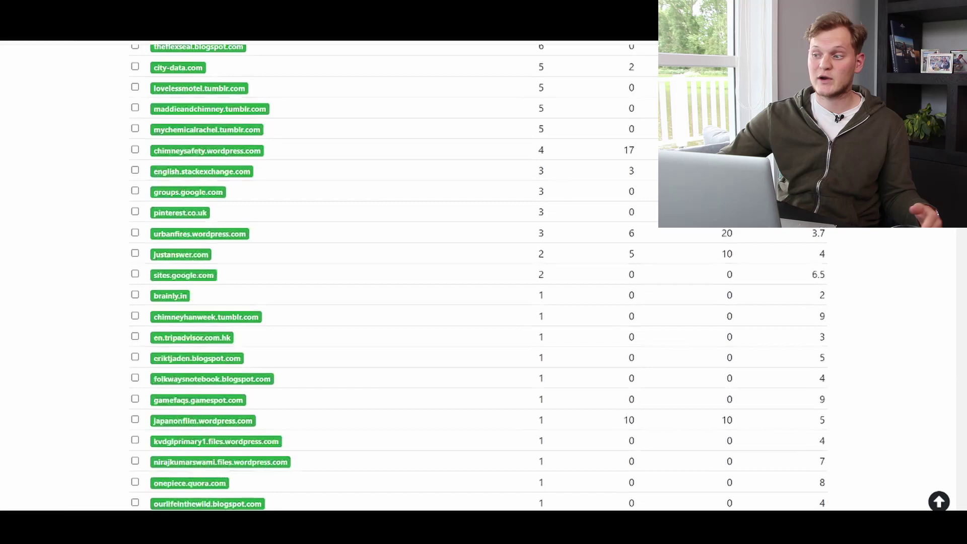
scroll(476, 303, up, 5)
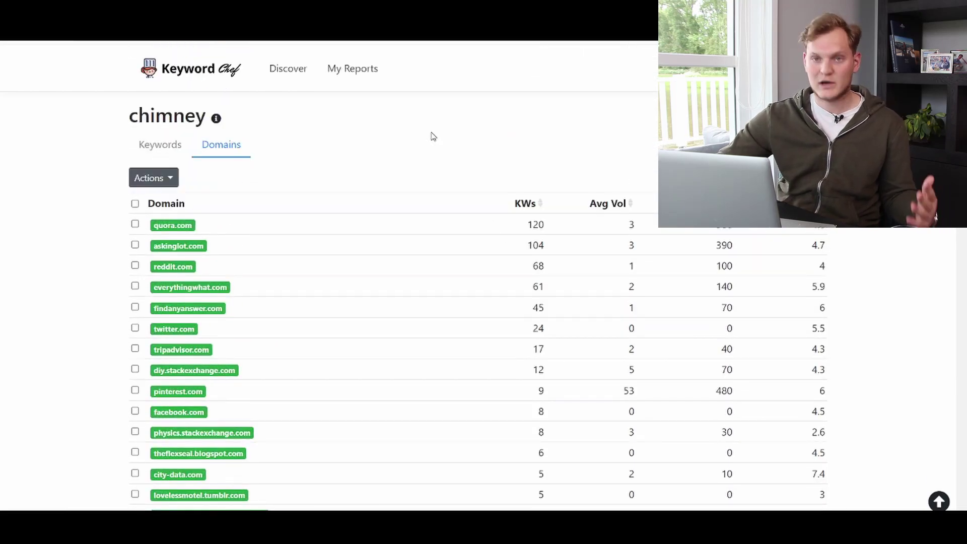
mouse_move(302, 224)
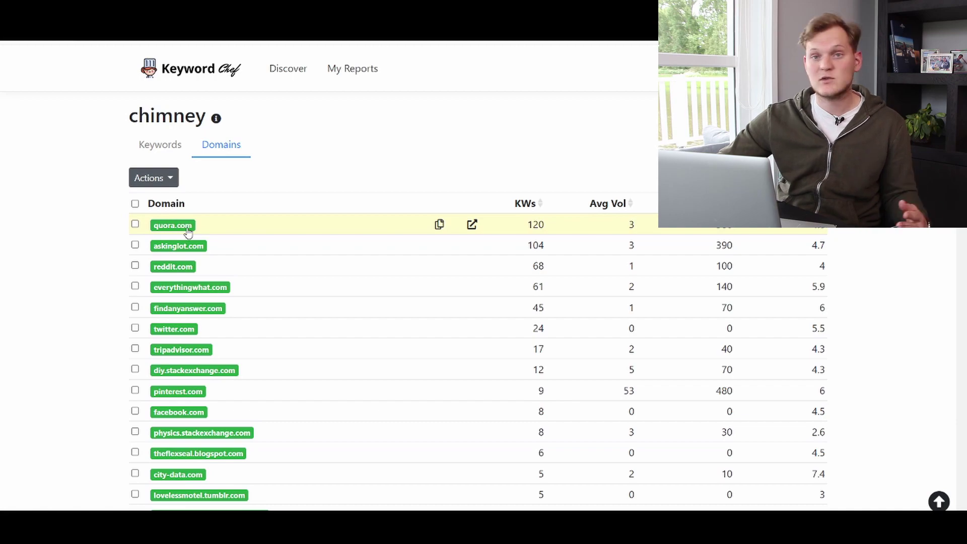
scroll(403, 231, down, 5)
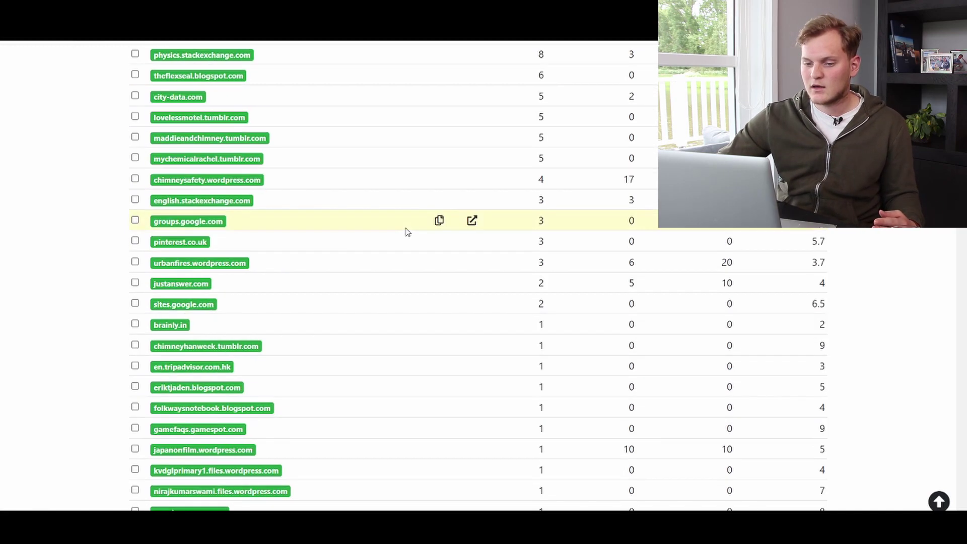
scroll(302, 197, down, 5)
scroll(216, 167, down, 4)
scroll(99, 272, up, 3)
mouse_move(483, 487)
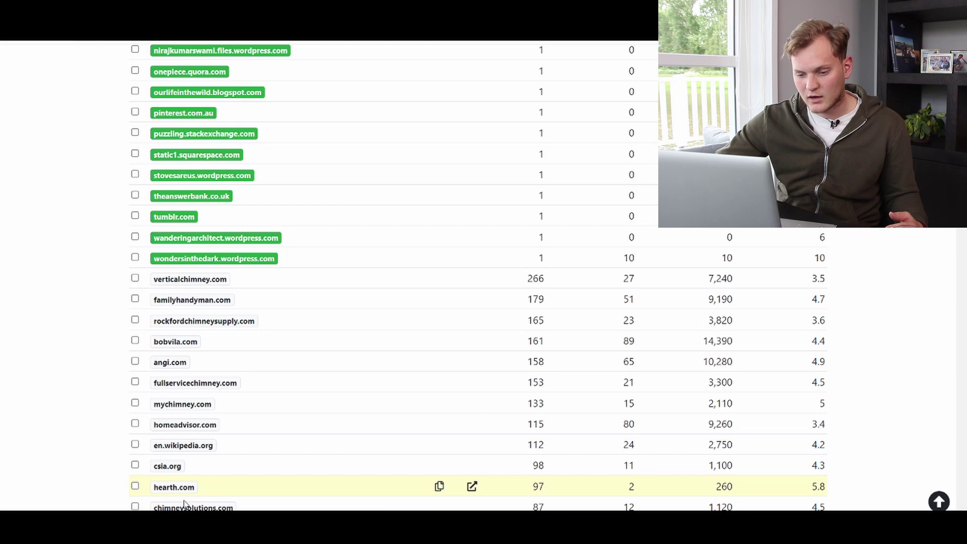
scroll(179, 423, down, 3)
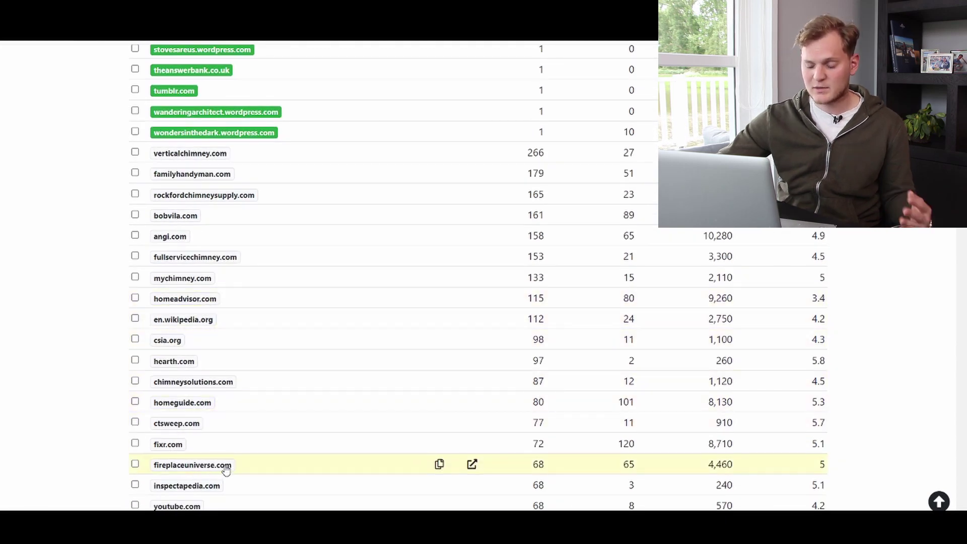
scroll(223, 464, down, 3)
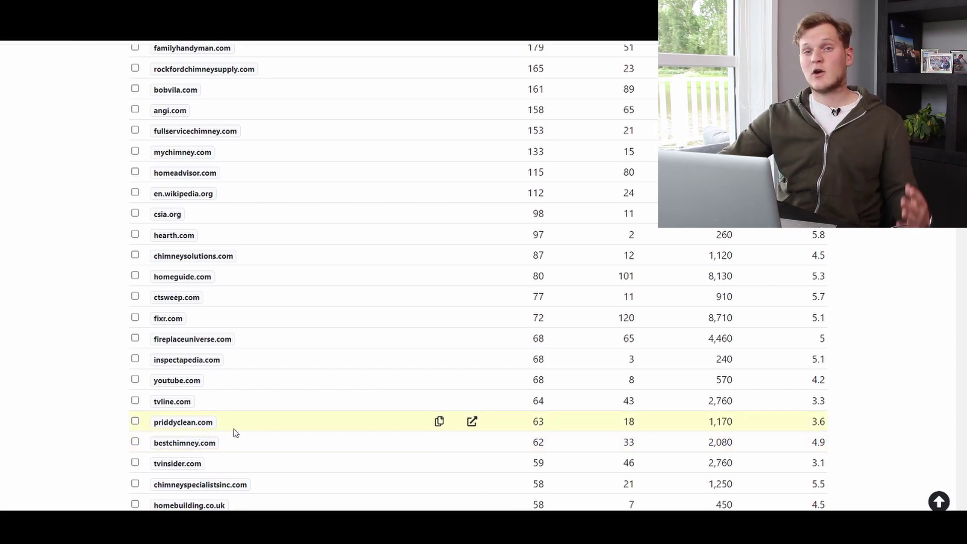
scroll(557, 364, up, 10)
scroll(557, 363, up, 10)
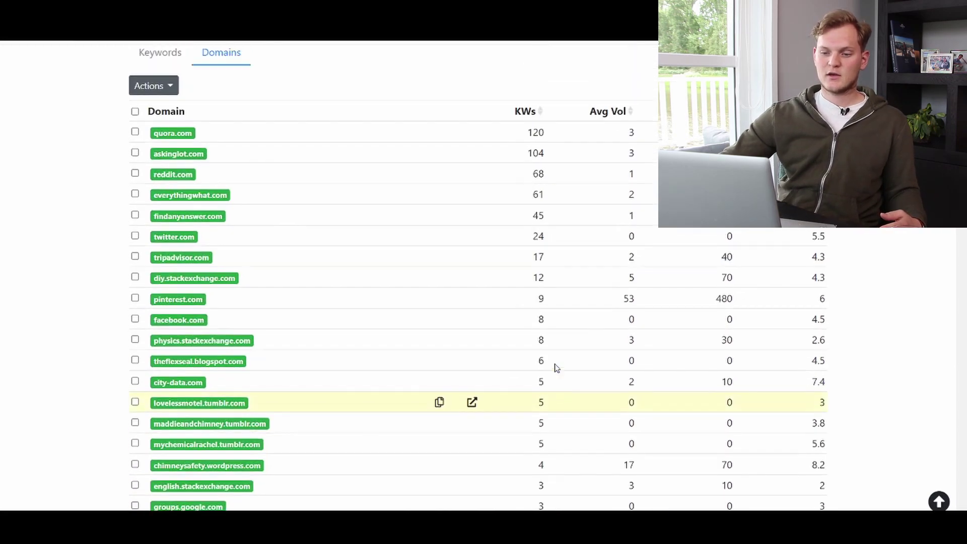
scroll(544, 370, down, 10)
scroll(276, 319, up, 10)
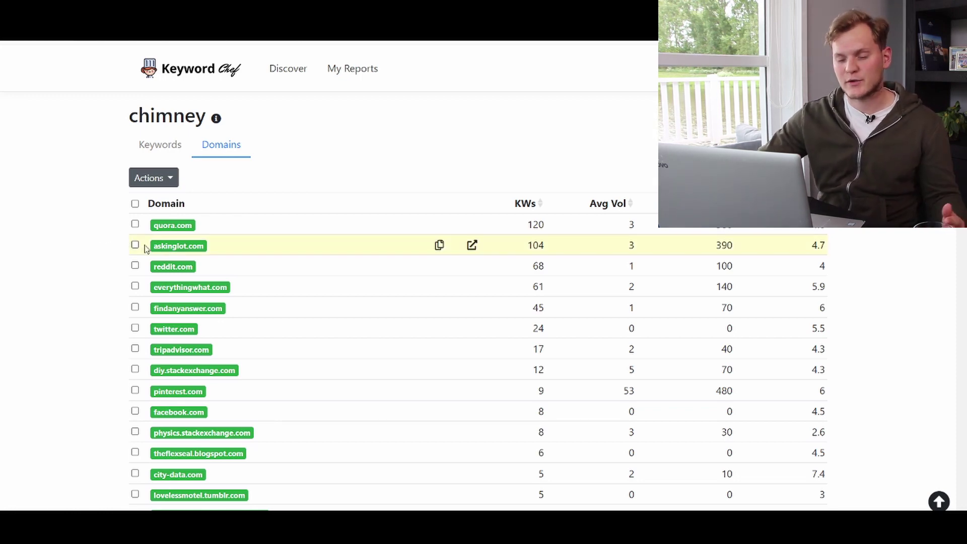
mouse_move(525, 203)
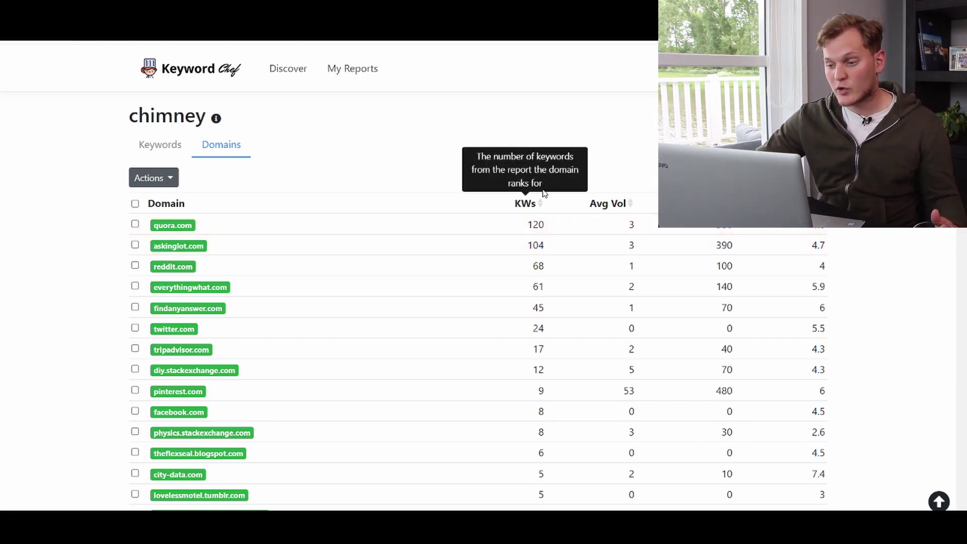
drag(543, 225, 526, 224)
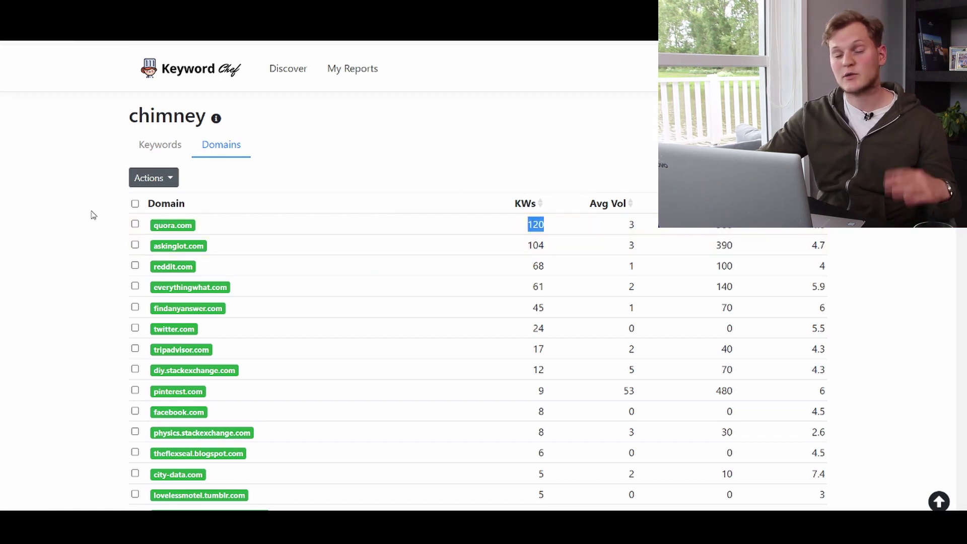
- Clear the highlight on the quora.com keyword count
click(70, 216)
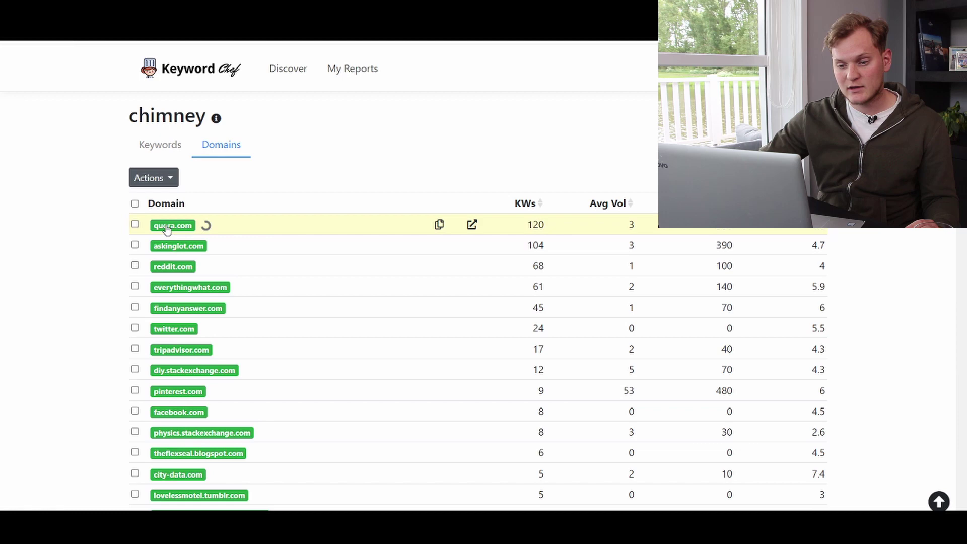
scroll(167, 226, down, 2)
scroll(155, 209, down, 5)
scroll(156, 207, down, 5)
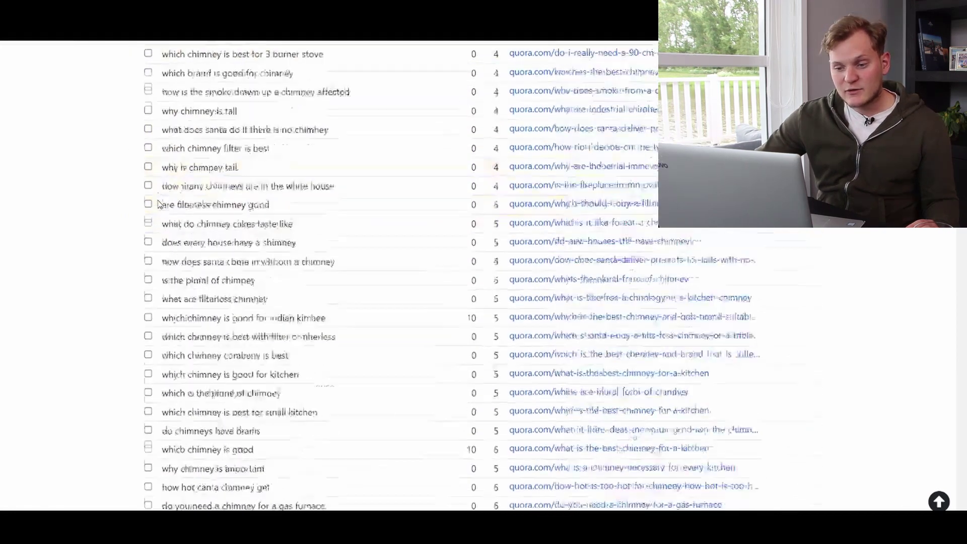
scroll(155, 203, down, 5)
scroll(159, 204, down, 5)
scroll(158, 201, up, 5)
scroll(159, 199, up, 5)
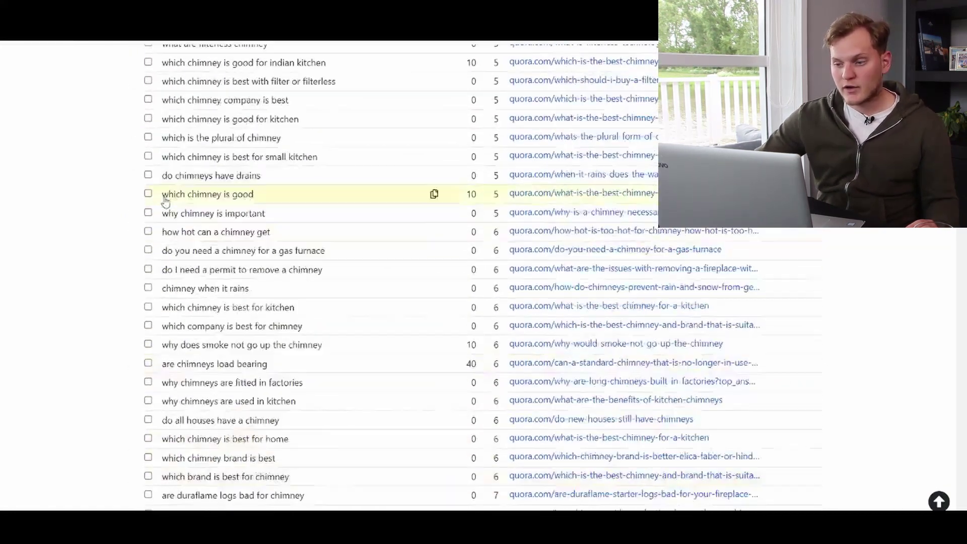
scroll(163, 201, up, 5)
scroll(166, 201, up, 5)
scroll(170, 201, up, 3)
scroll(173, 201, up, 5)
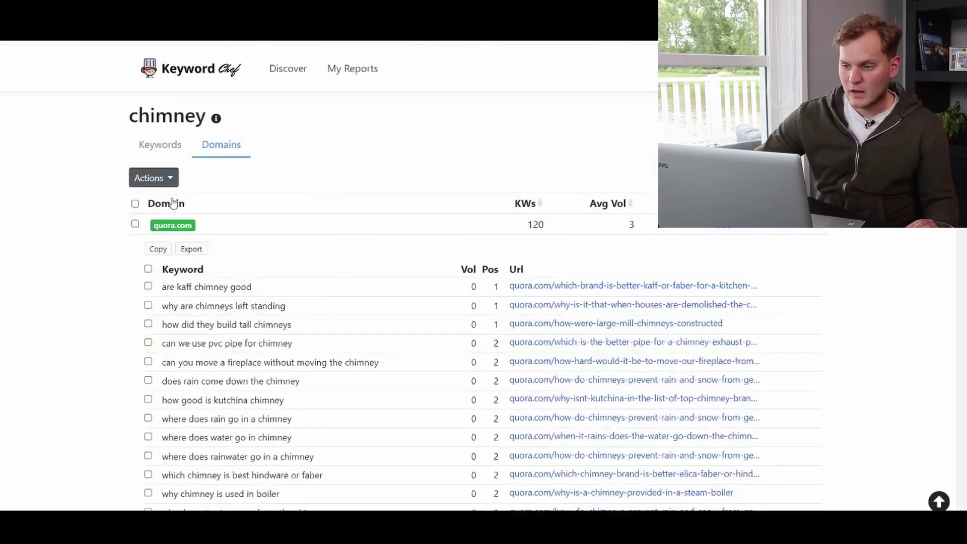
scroll(180, 193, down, 3)
scroll(177, 186, up, 2)
scroll(410, 205, up, 2)
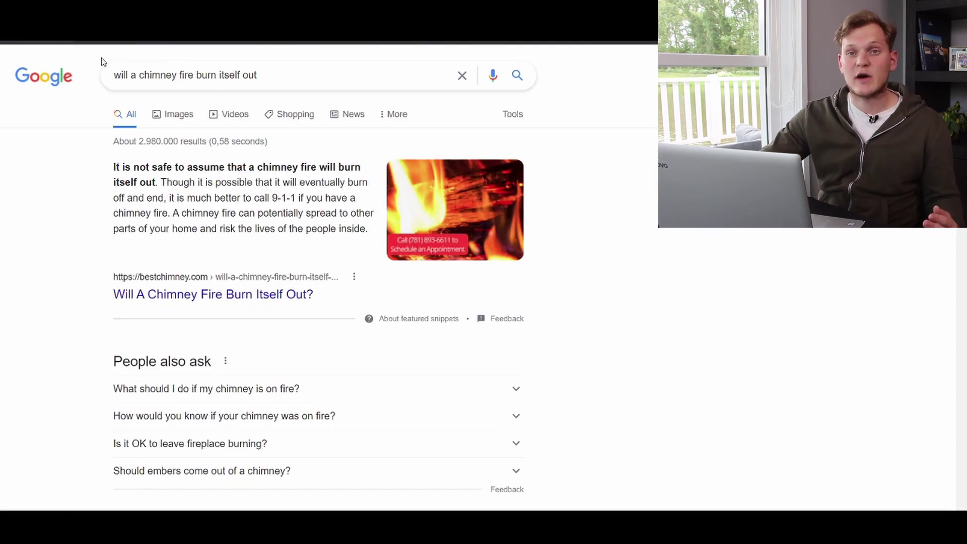
drag(265, 76, 80, 79)
click(74, 258)
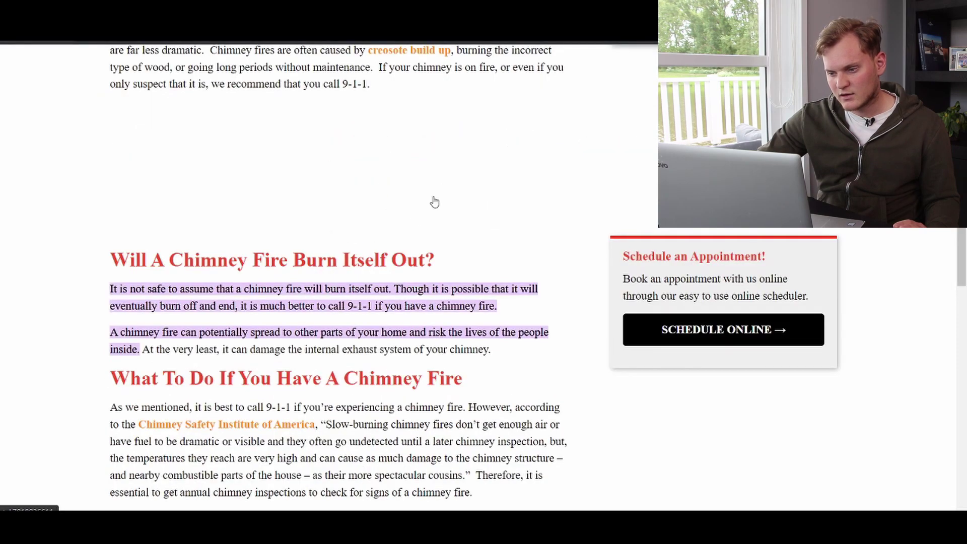
scroll(434, 200, up, 5)
scroll(445, 199, up, 2)
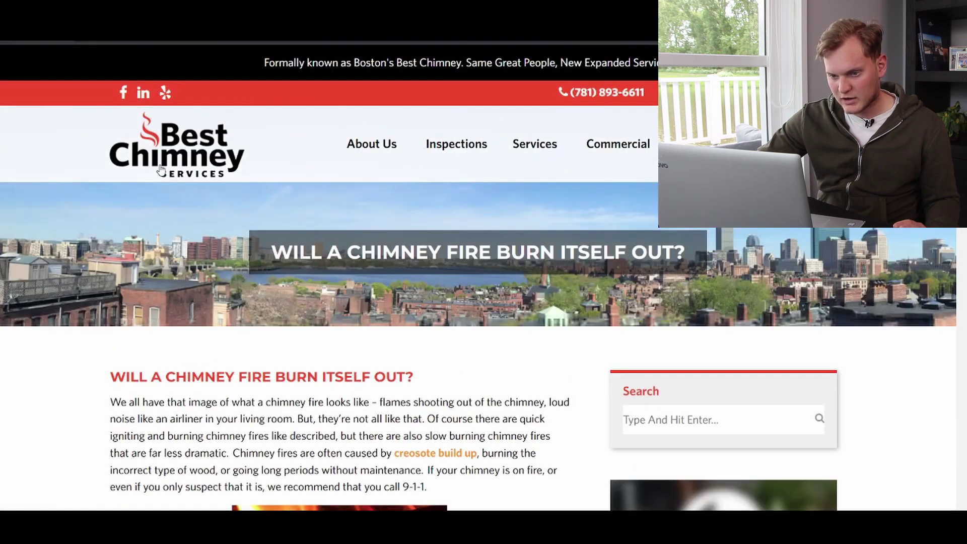
scroll(215, 178, down, 10)
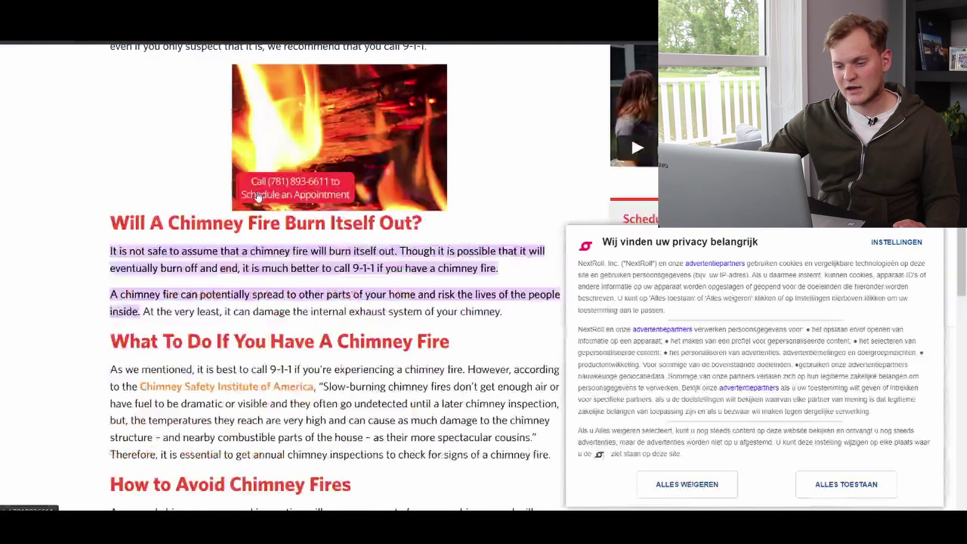
scroll(216, 178, down, 5)
scroll(215, 178, down, 5)
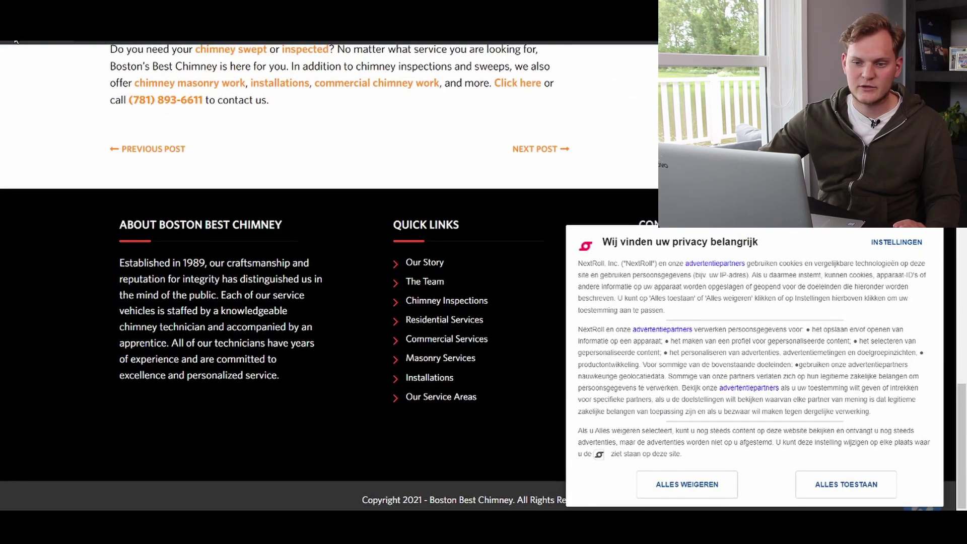
click(39, 39)
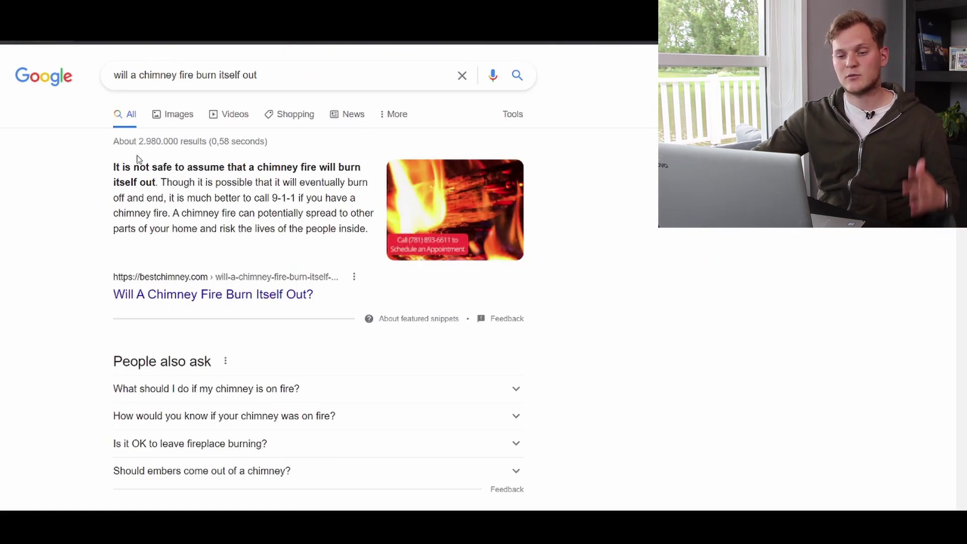
scroll(171, 192, down, 4)
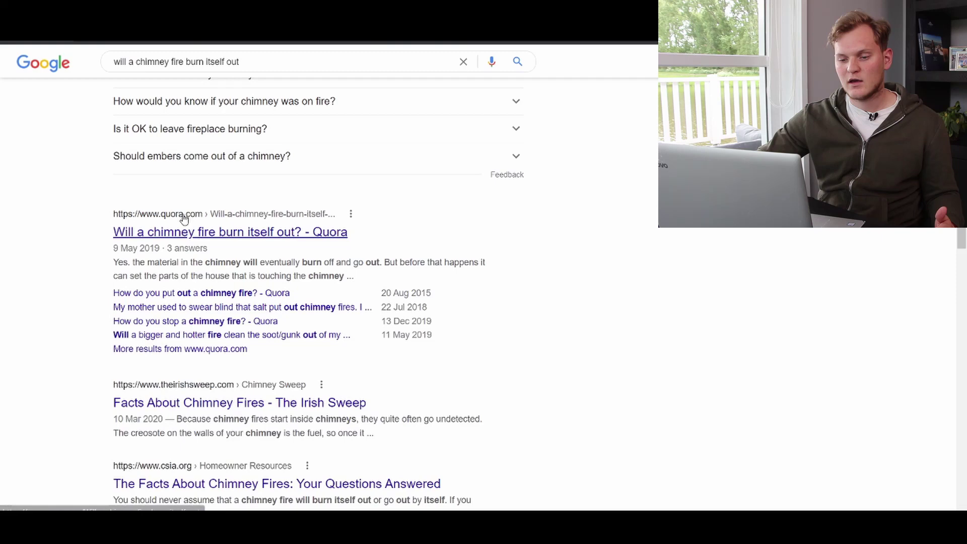
drag(68, 222, 544, 225)
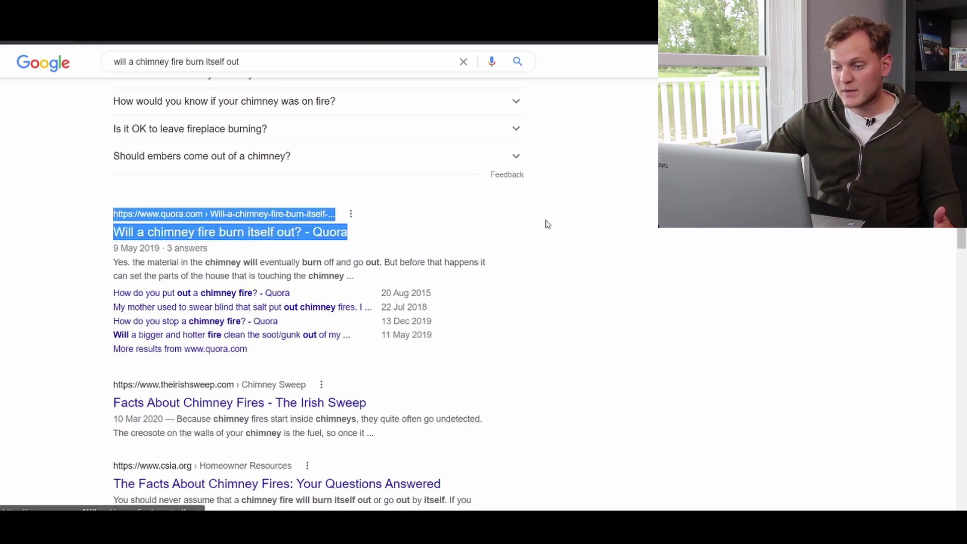
click(459, 317)
scroll(459, 317, down, 1)
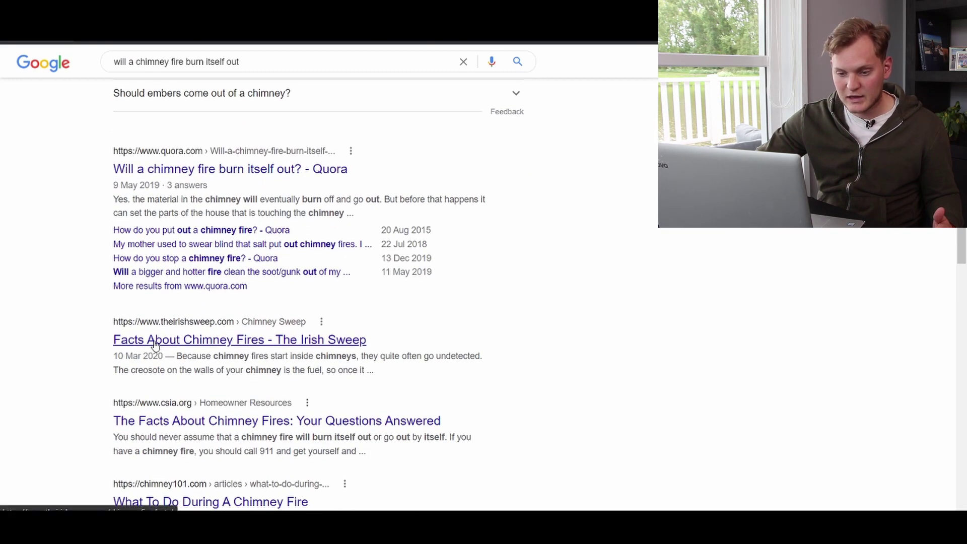
click(156, 345)
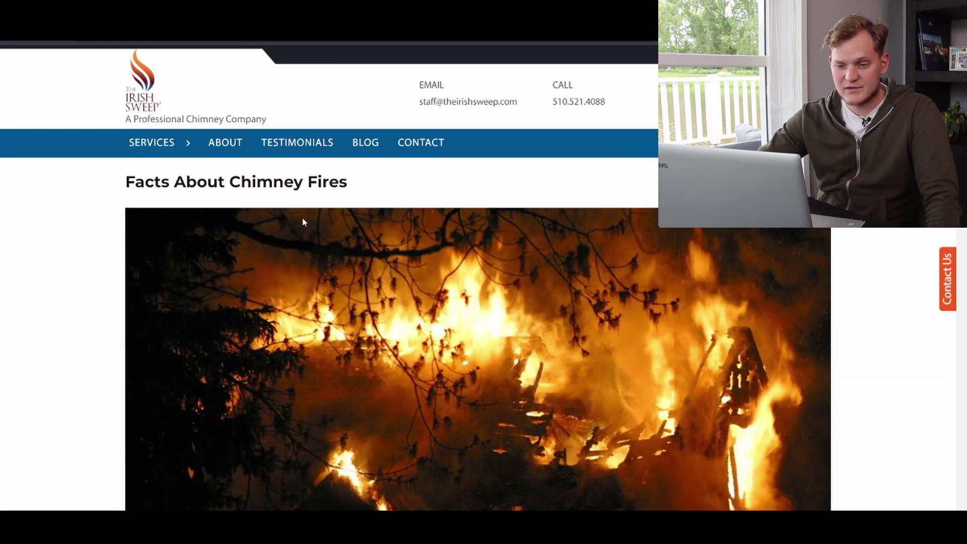
scroll(303, 222, down, 1)
scroll(307, 218, down, 3)
scroll(332, 220, down, 5)
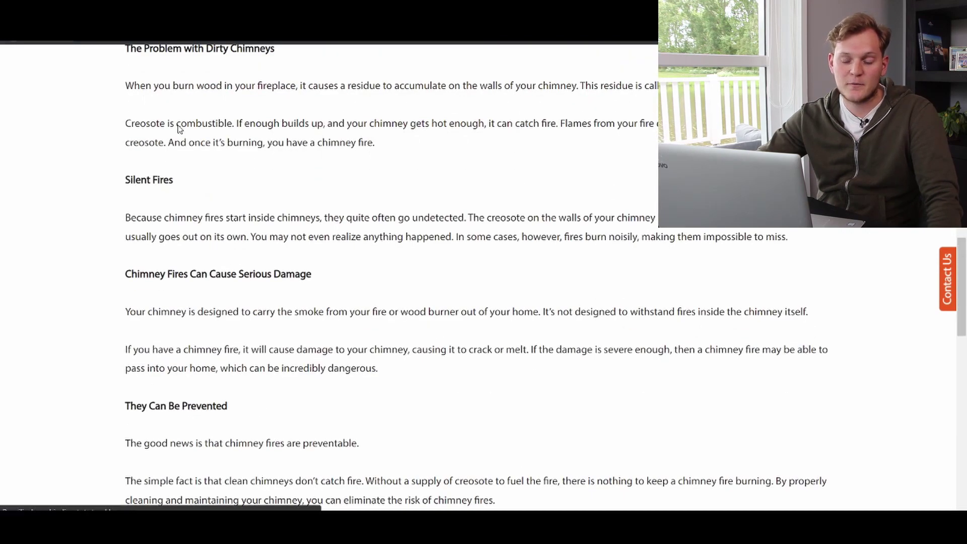
key(alt+Left)
scroll(168, 173, up, 4)
scroll(113, 217, down, 1)
scroll(148, 340, down, 1)
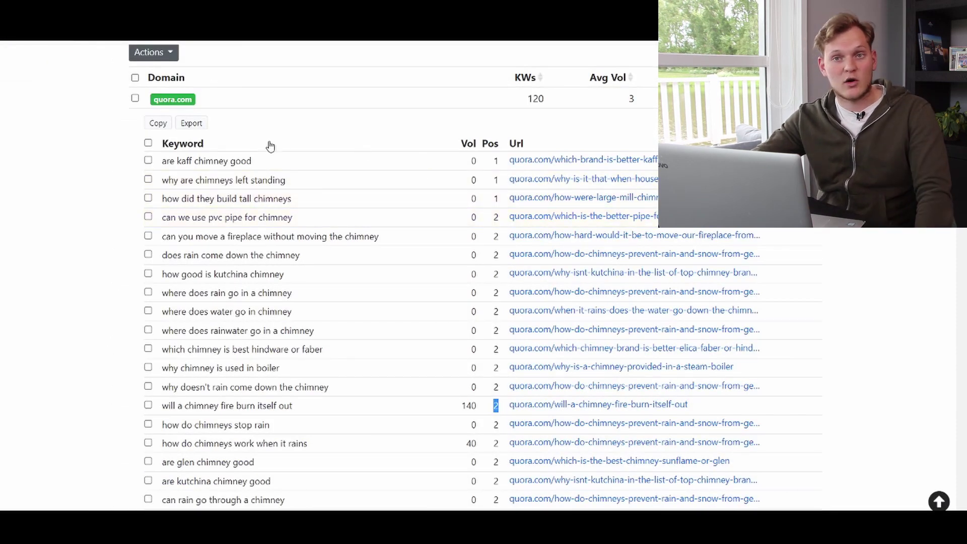
mouse_move(401, 180)
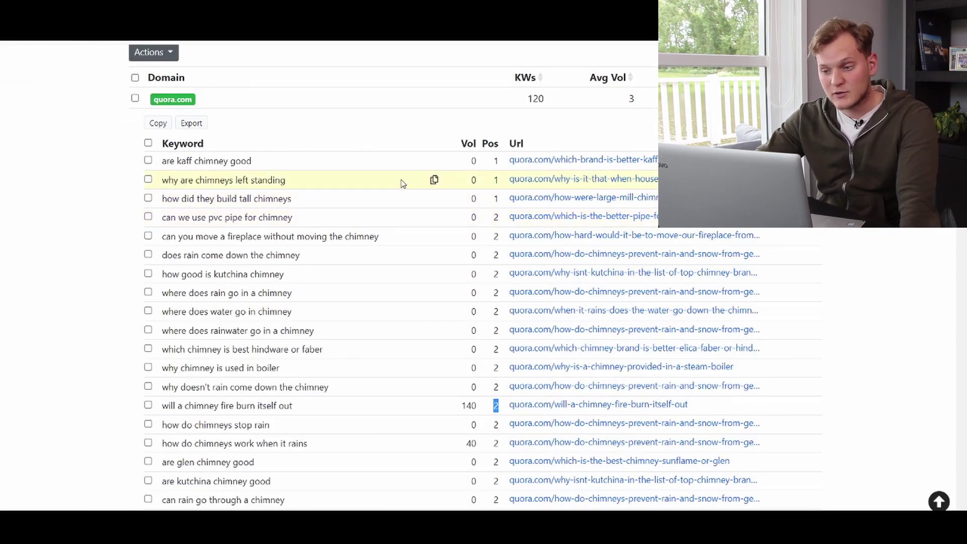
- Collapse quora.com, peek at twitter.com, then select reddit.com's 'how do chimneys work when it rains'
drag(344, 412, 196, 412)
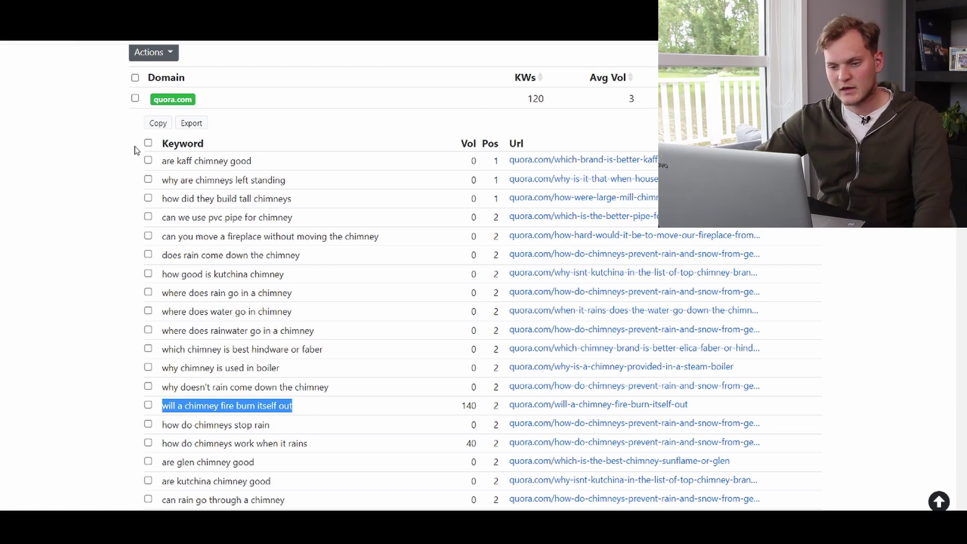
click(173, 99)
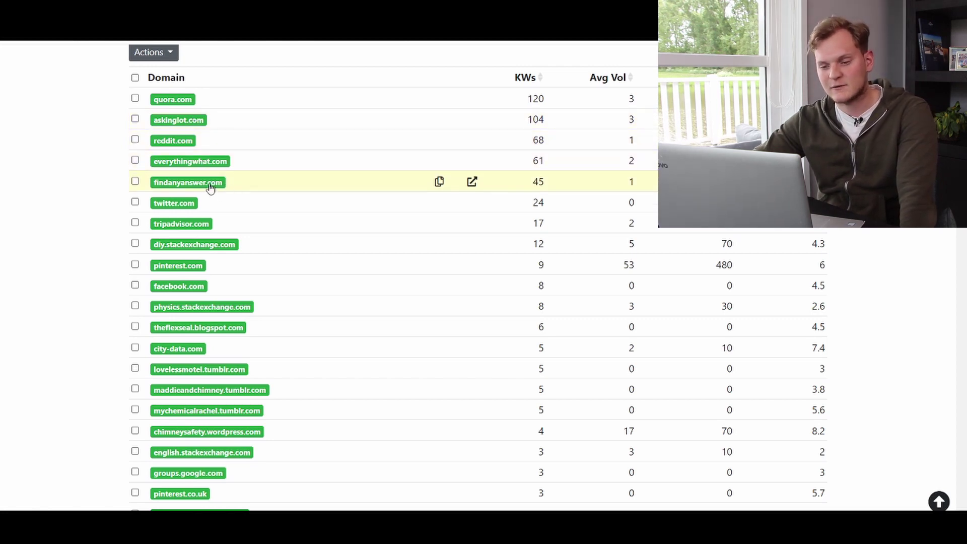
click(186, 206)
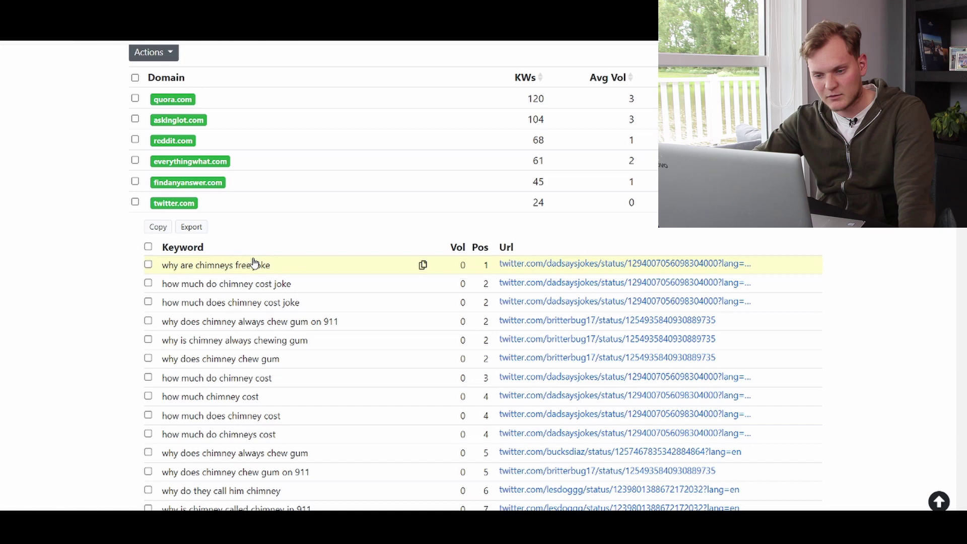
click(185, 205)
click(175, 141)
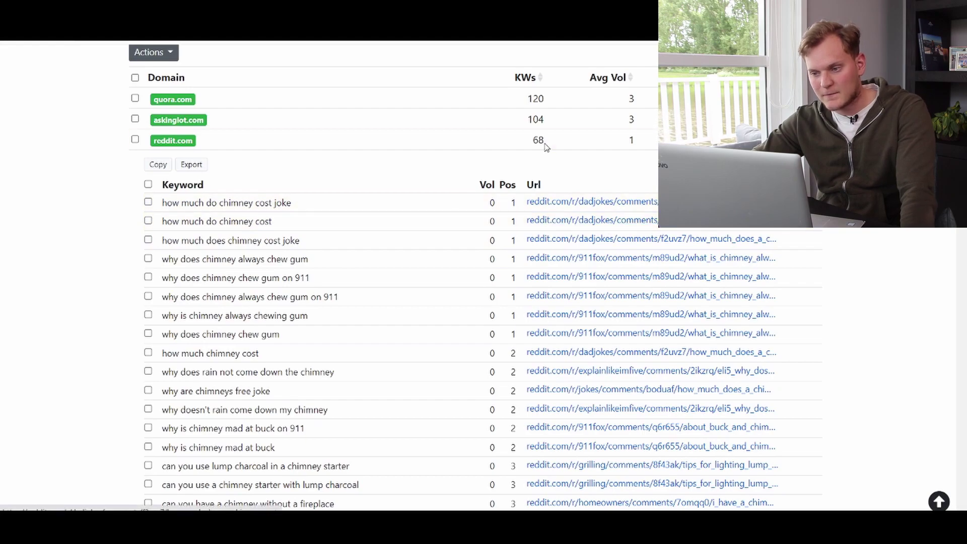
scroll(517, 242, down, 1)
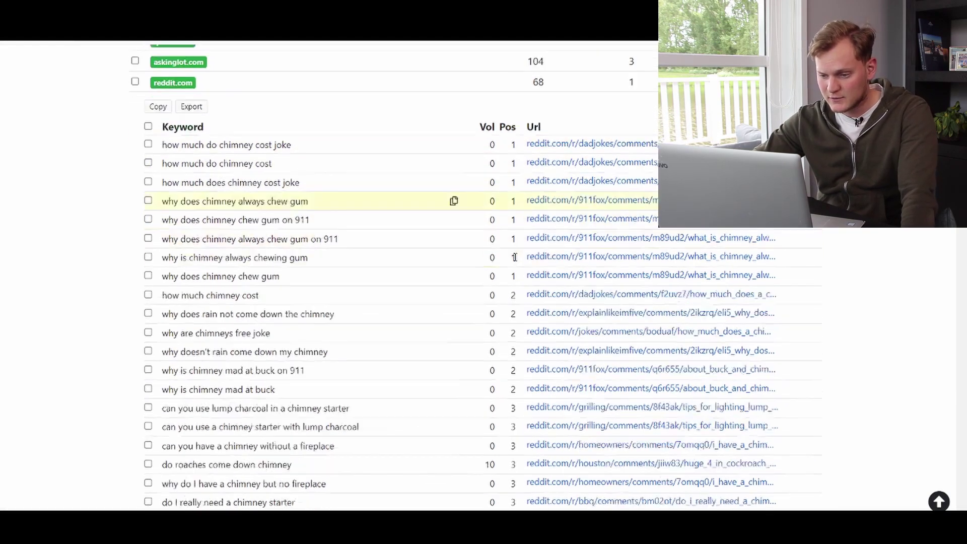
scroll(514, 264, down, 3)
scroll(511, 401, down, 1)
scroll(511, 400, down, 4)
scroll(459, 180, down, 4)
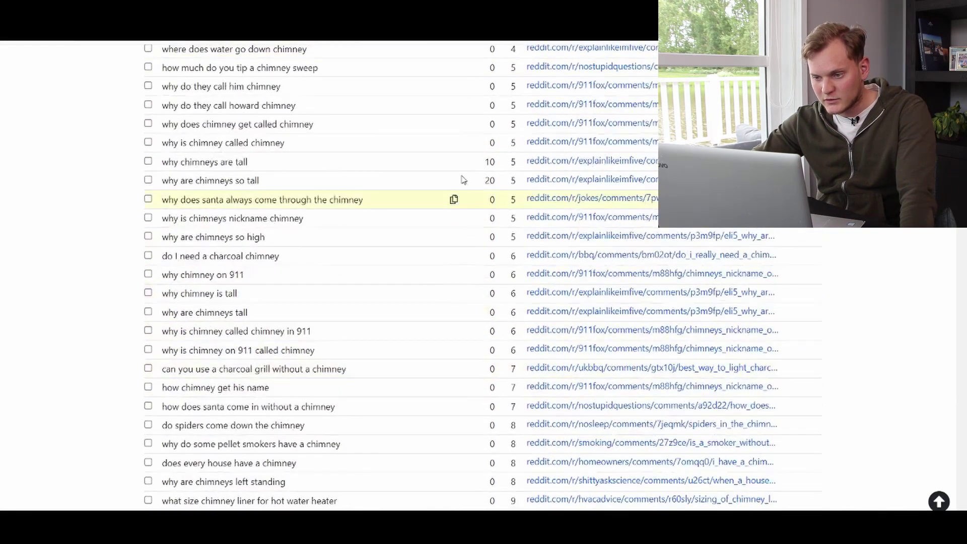
scroll(473, 199, up, 1)
scroll(487, 248, up, 3)
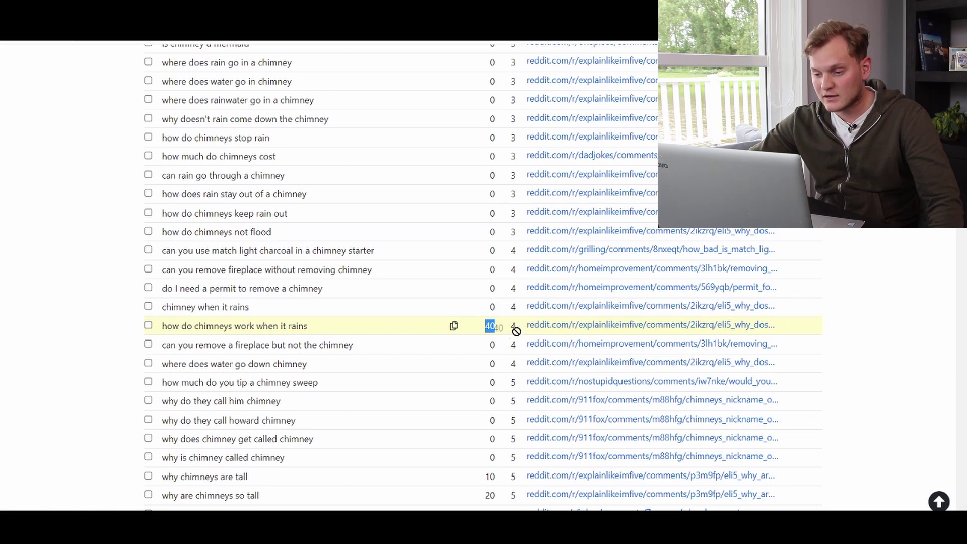
drag(365, 331, 158, 325)
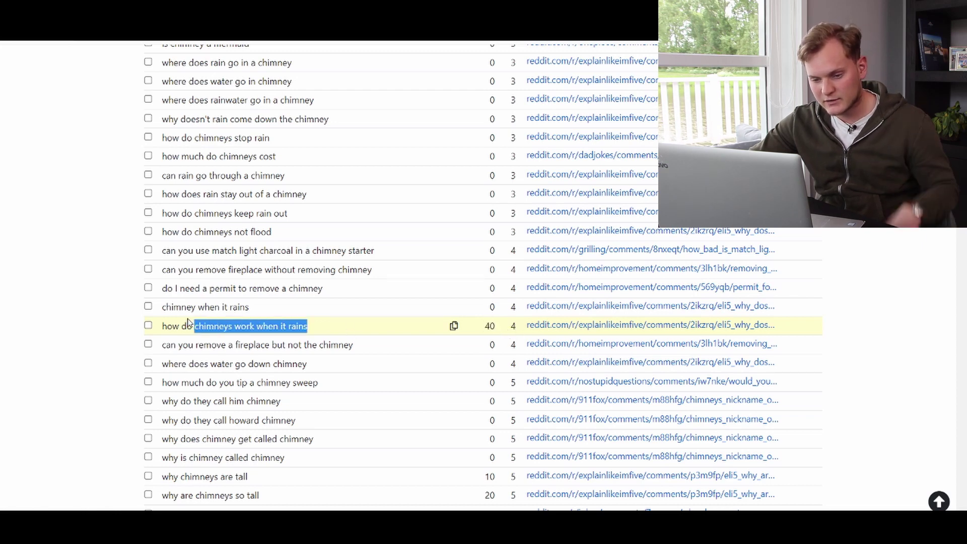
- Search Google for the copied keyword 'how do chimneys work when it rains'
key(ctrl+c)
key(ctrl+Tab)
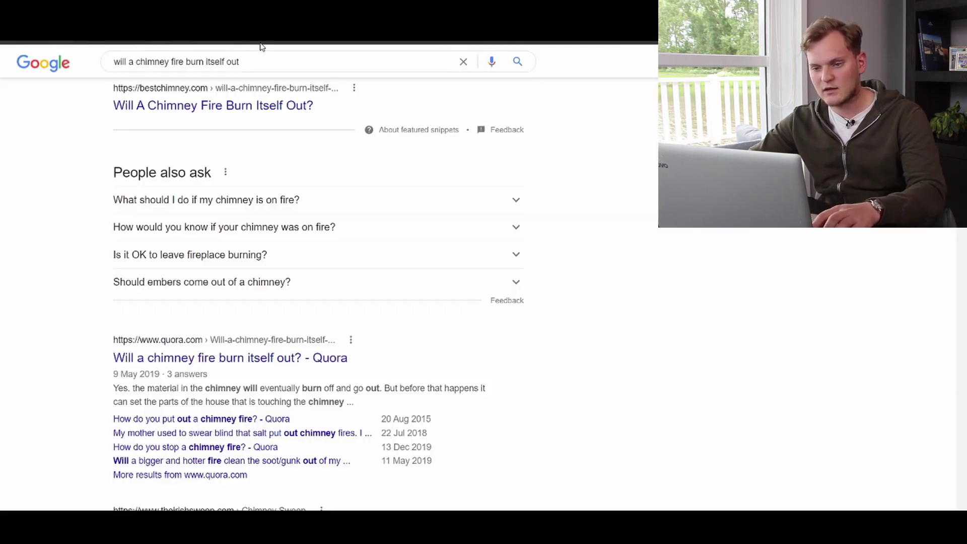
key(ctrl+a)
key(ctrl+v)
key(Return)
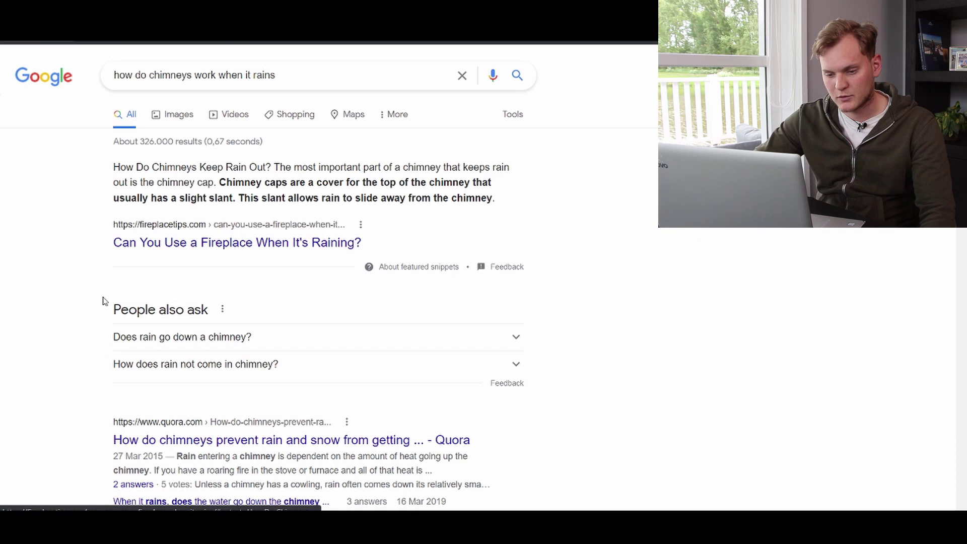
- Check the Fireplace Tips and Vertical Chimney articles, then return to Keyword Chef
click(277, 241)
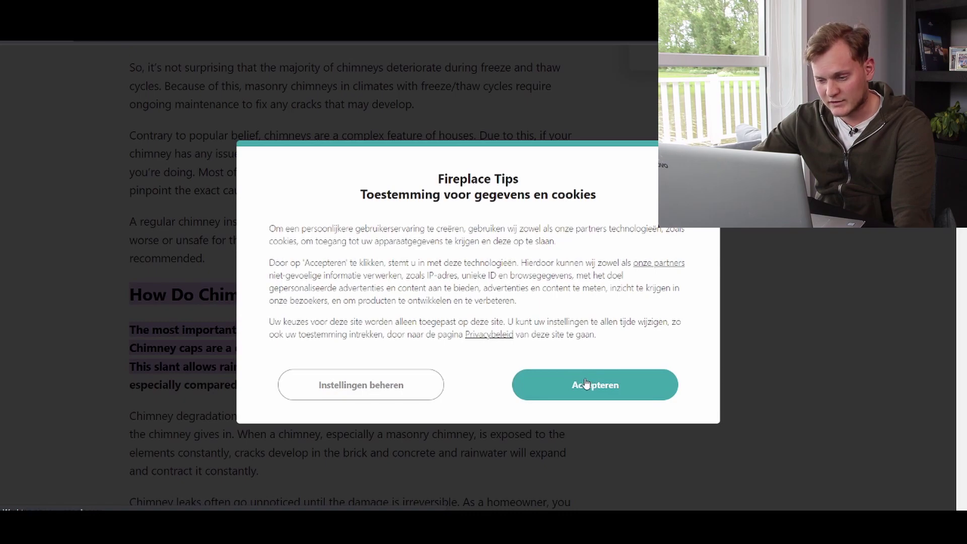
click(587, 384)
scroll(456, 343, up, 15)
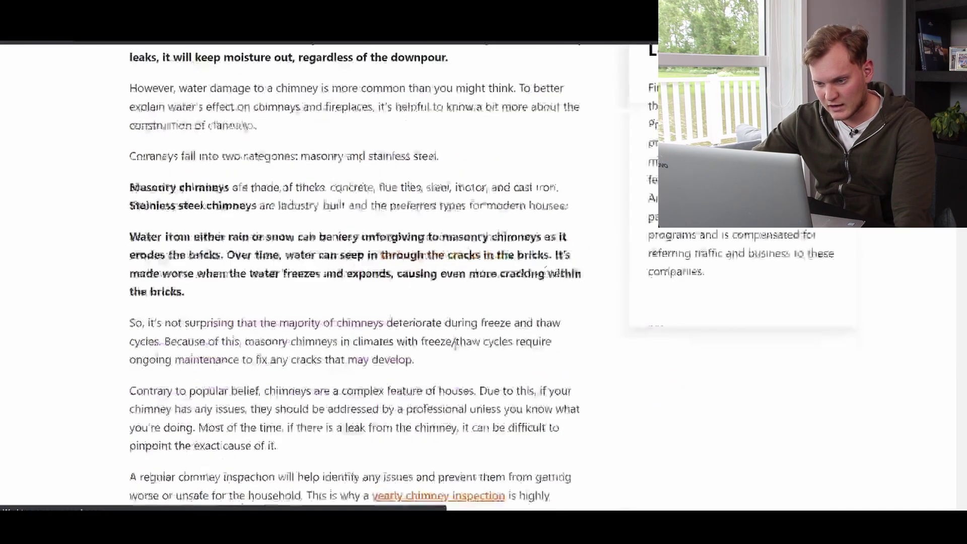
scroll(306, 312, down, 5)
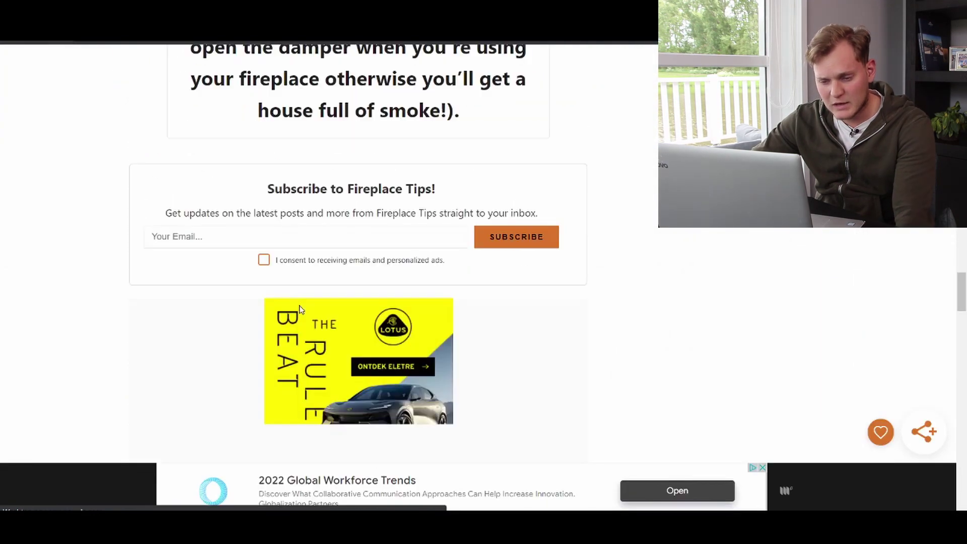
scroll(300, 305, down, 8)
scroll(321, 297, down, 5)
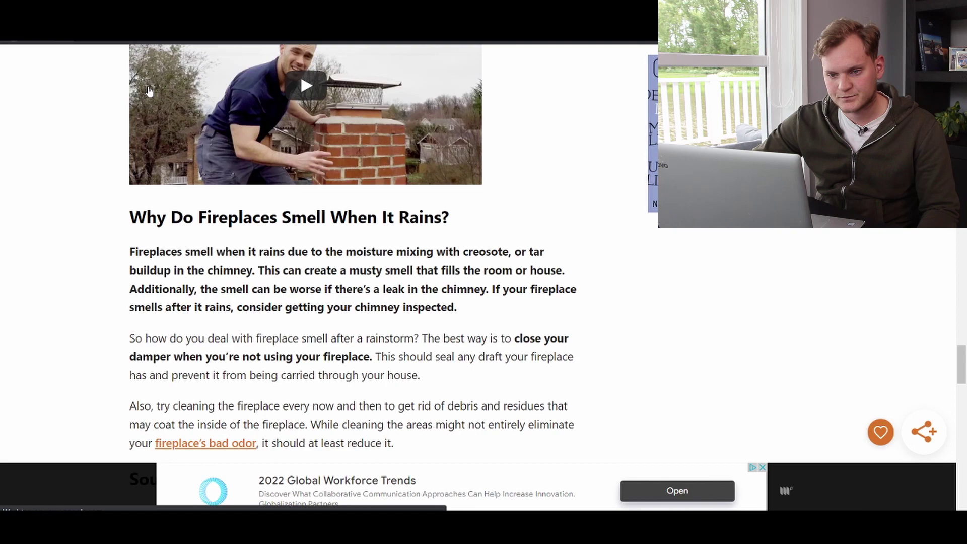
key(alt+Left)
scroll(152, 213, down, 3)
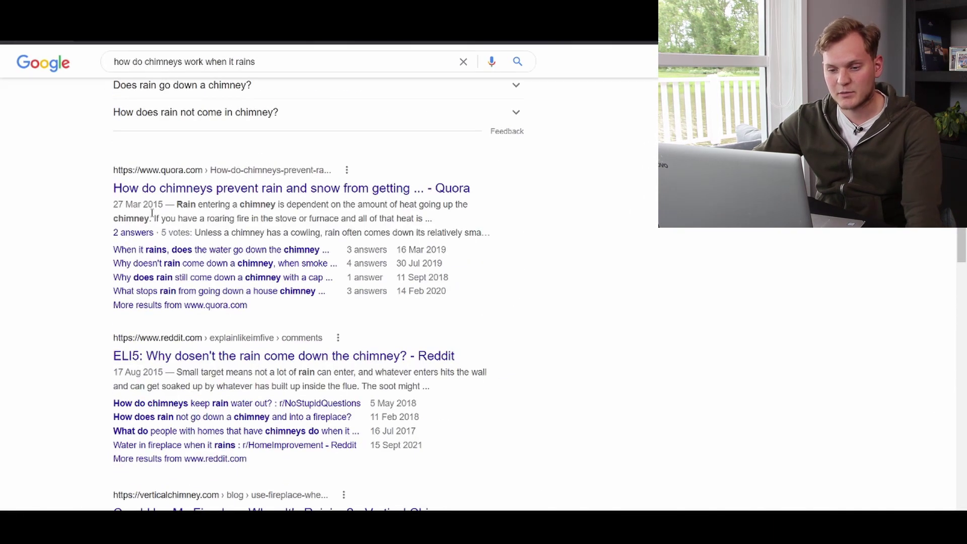
scroll(116, 214, down, 2)
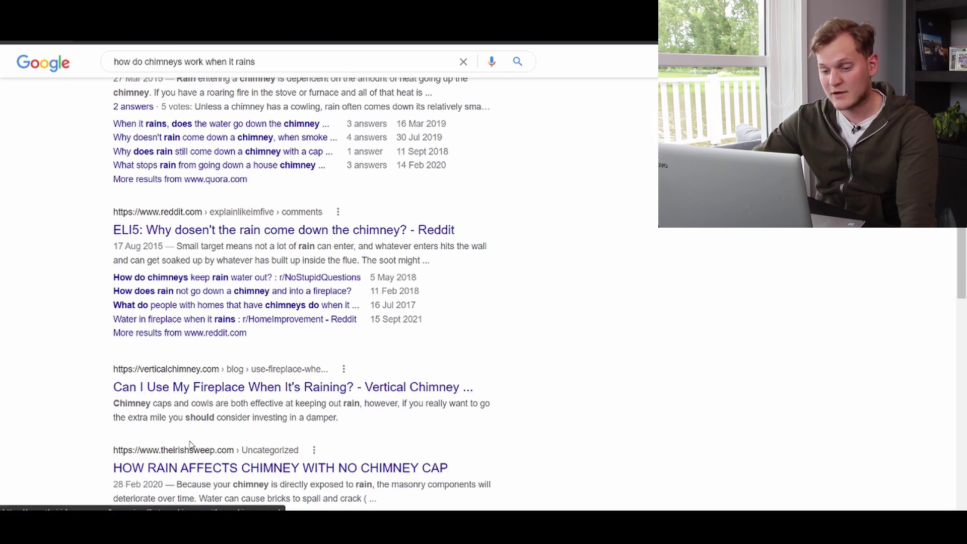
click(194, 390)
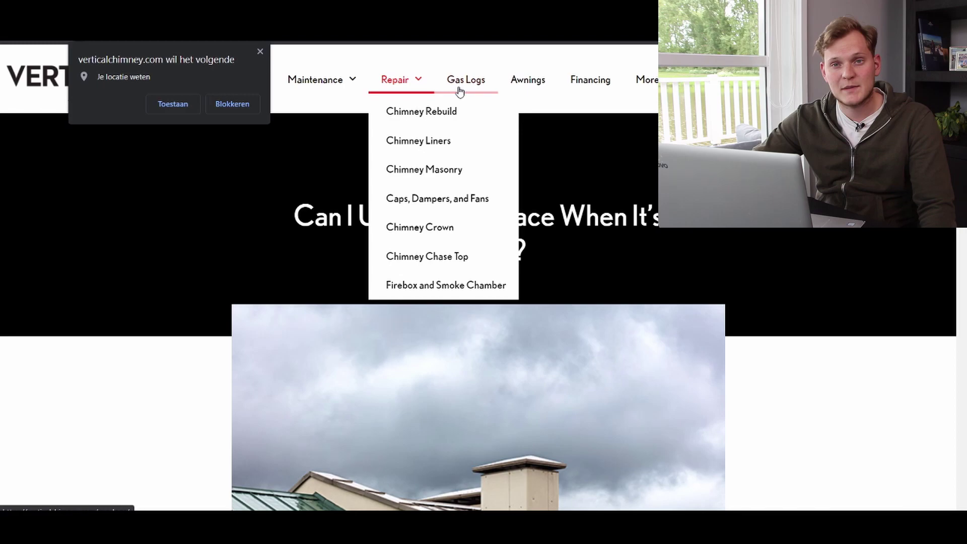
scroll(624, 117, down, 5)
scroll(612, 144, down, 2)
scroll(598, 167, down, 5)
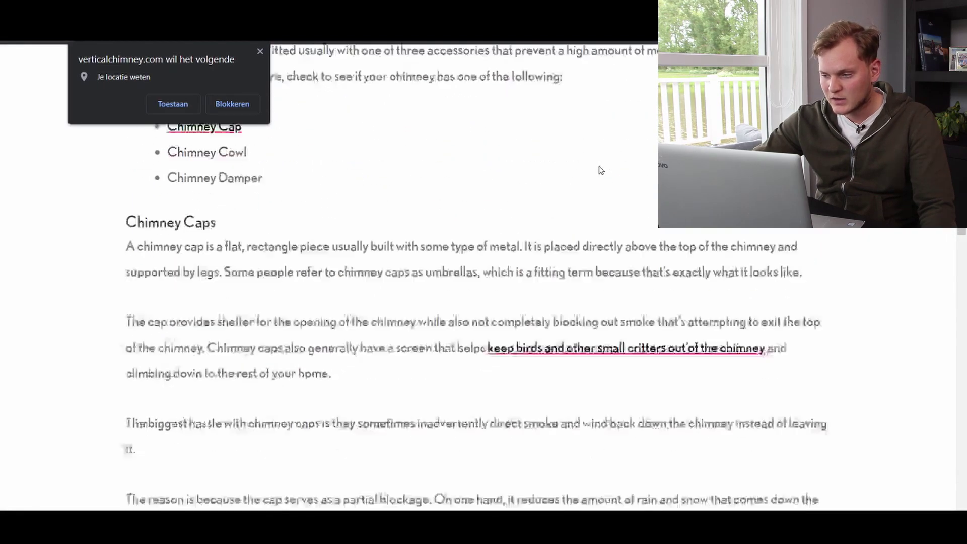
scroll(596, 167, down, 5)
scroll(597, 167, down, 5)
scroll(597, 167, down, 5)
scroll(595, 171, down, 5)
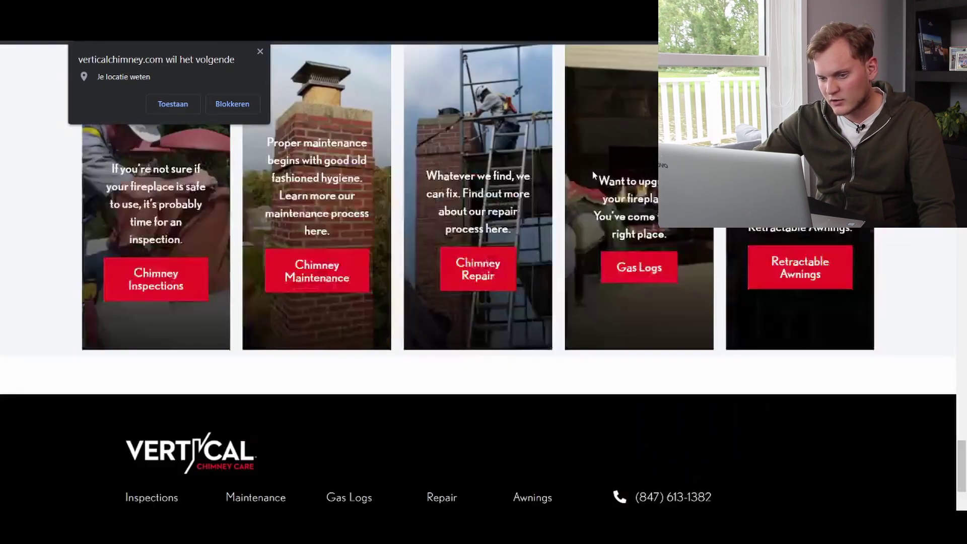
scroll(592, 173, up, 10)
scroll(593, 173, up, 5)
key(alt+Left)
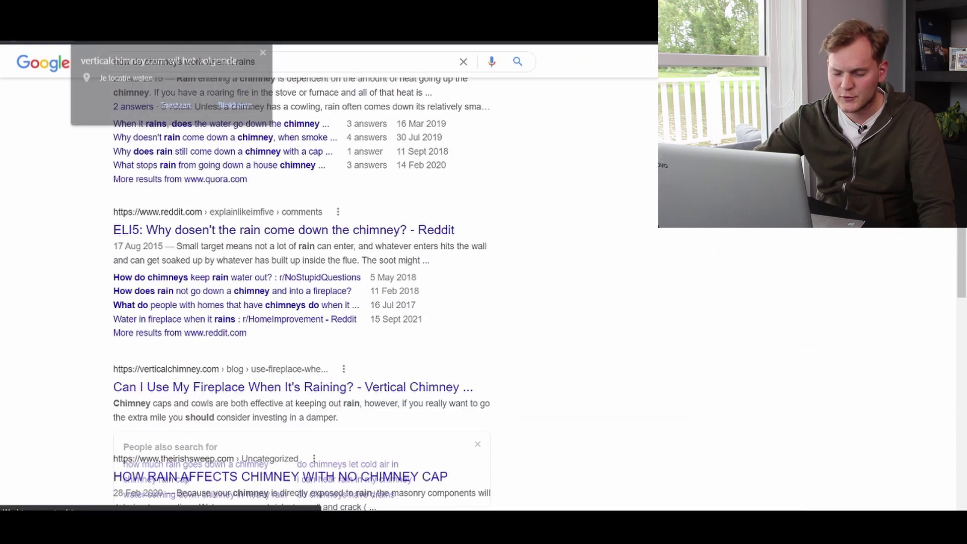
scroll(151, 257, up, 5)
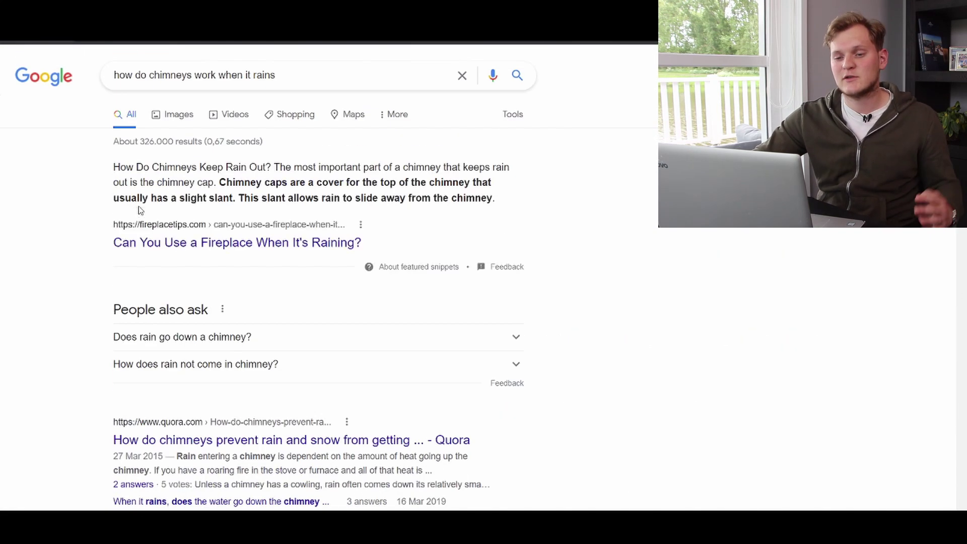
scroll(68, 271, down, 3)
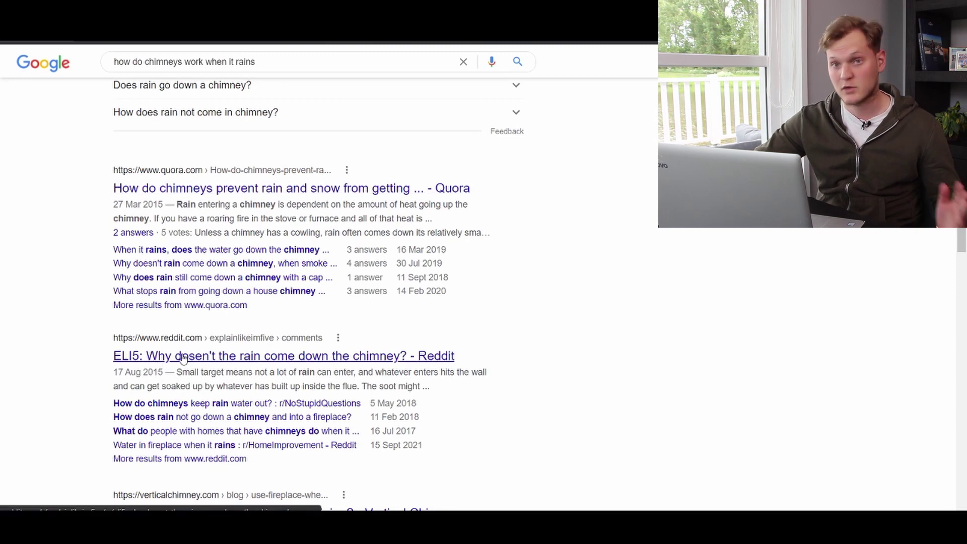
key(ctrl+Tab)
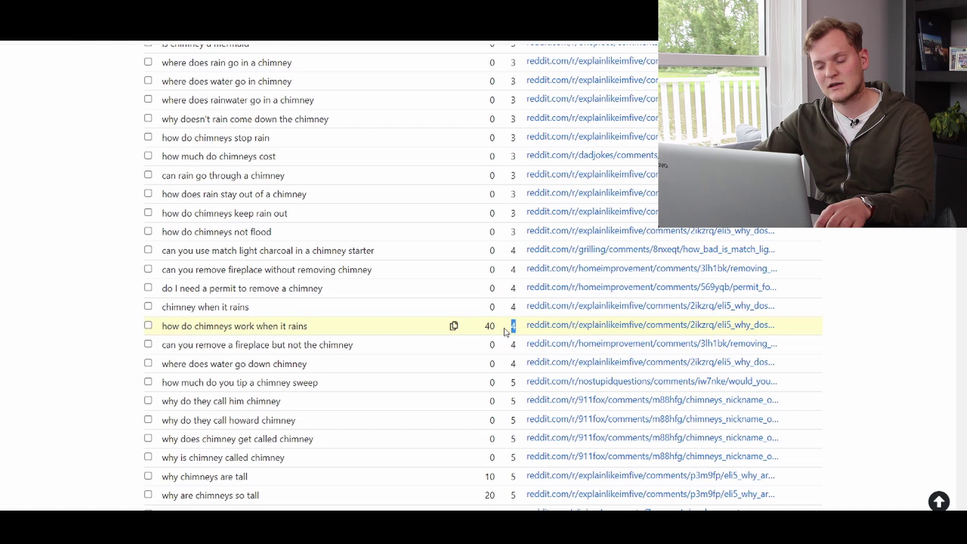
- Switch back to the chimney report's tab in Keyword Chef
key(ctrl+shift+Tab)
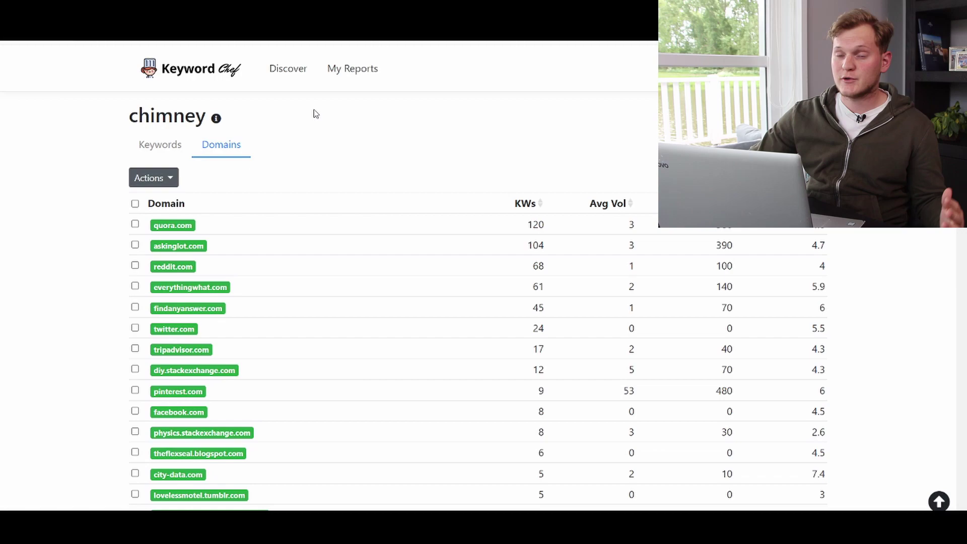
scroll(53, 204, down, 4)
scroll(53, 181, down, 6)
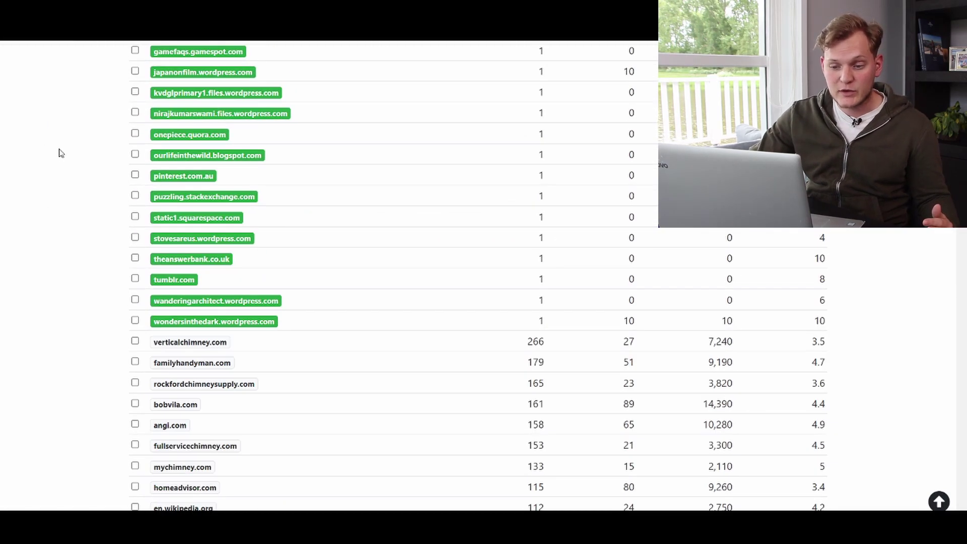
scroll(58, 156, down, 4)
scroll(51, 215, up, 1)
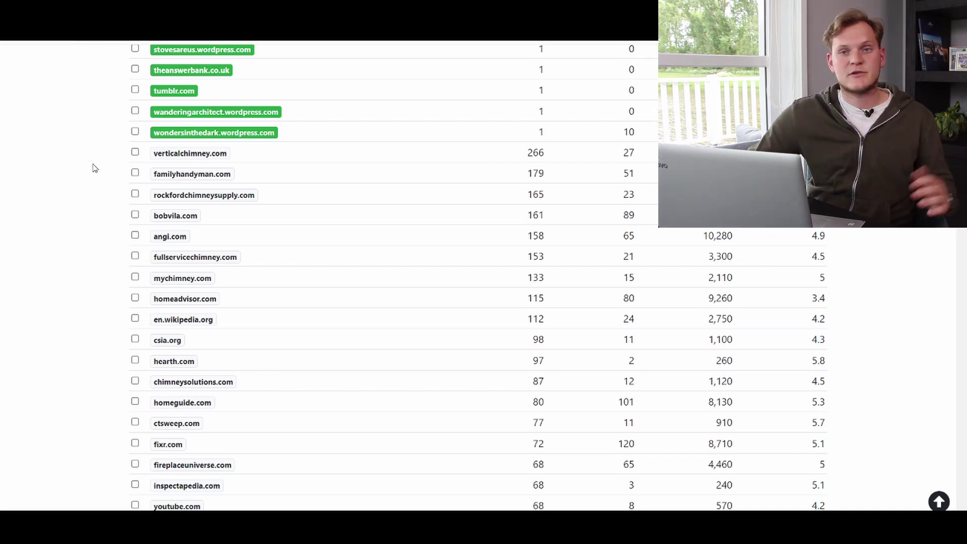
scroll(83, 188, down, 10)
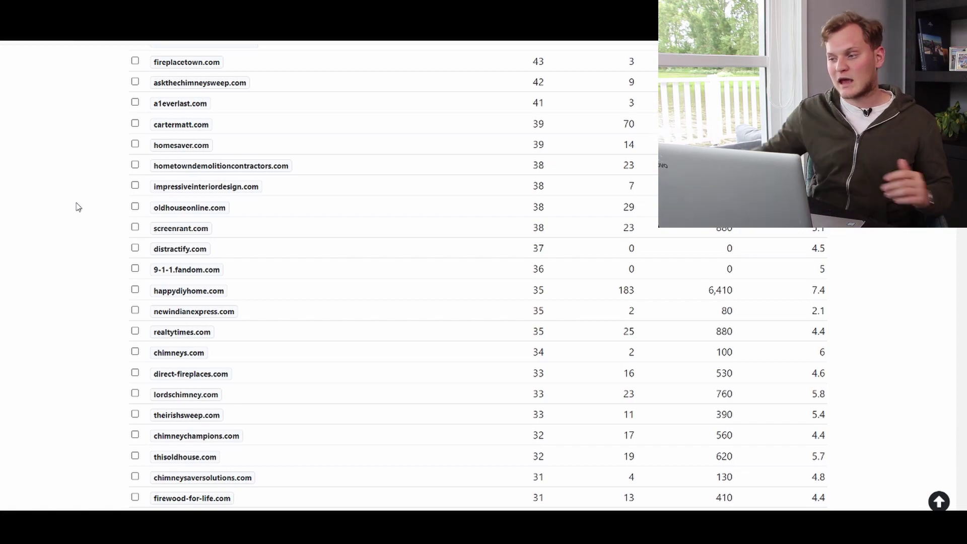
scroll(484, 272, up, 10)
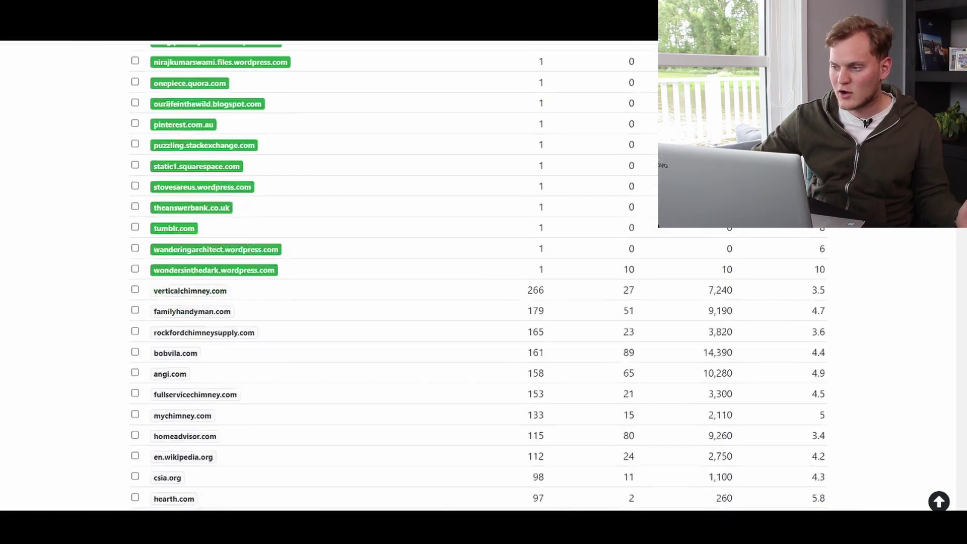
scroll(483, 273, up, 5)
scroll(484, 273, down, 10)
scroll(484, 272, down, 10)
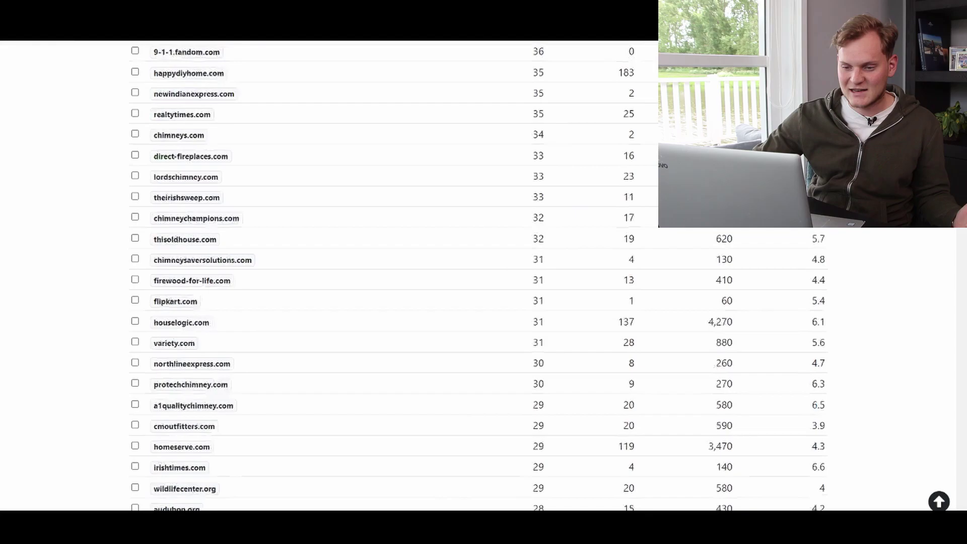
scroll(484, 272, down, 10)
scroll(484, 272, down, 10)
scroll(484, 272, down, 10)
scroll(484, 272, down, 10)
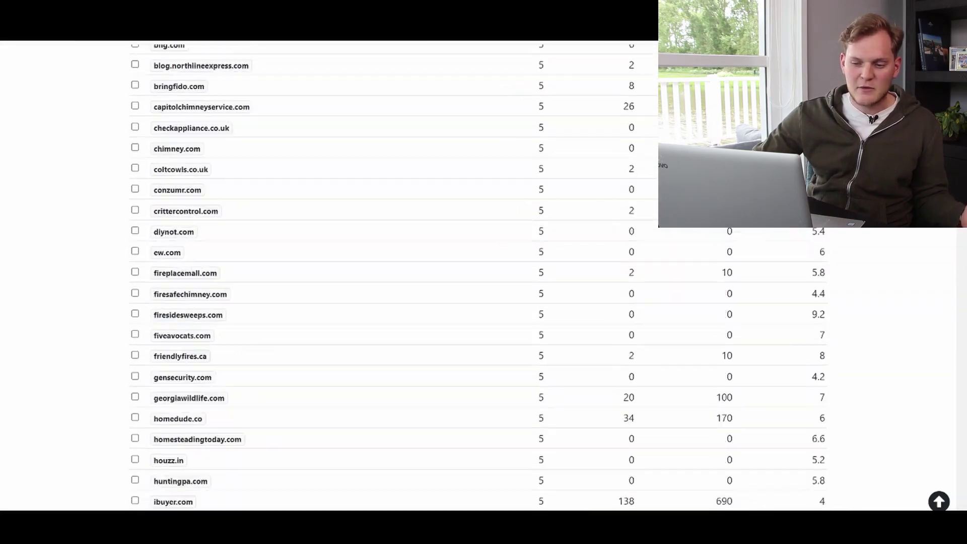
scroll(484, 272, down, 10)
scroll(483, 272, down, 10)
scroll(483, 272, down, 10)
scroll(484, 272, down, 10)
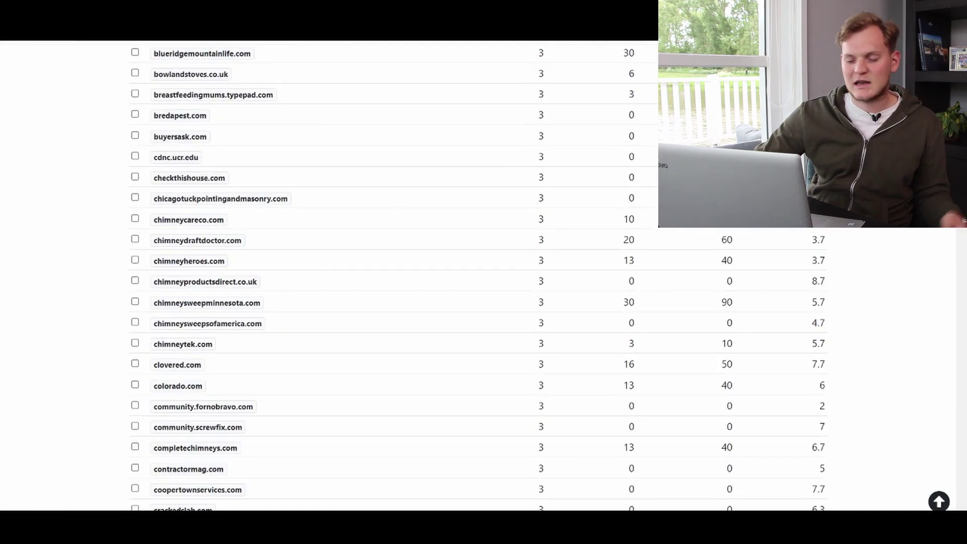
scroll(484, 272, down, 2)
scroll(484, 272, down, 10)
drag(961, 229, 962, 249)
scroll(960, 246, down, 2)
scroll(960, 251, down, 2)
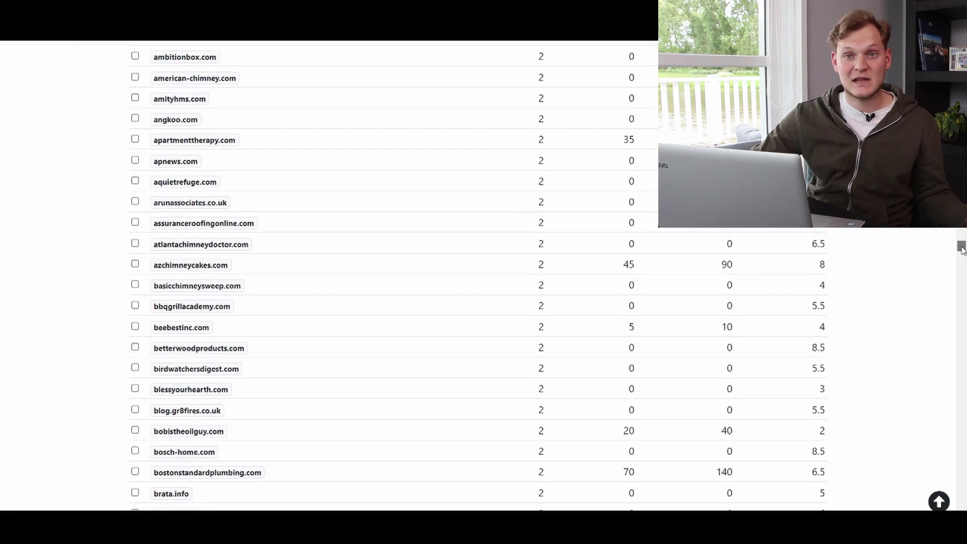